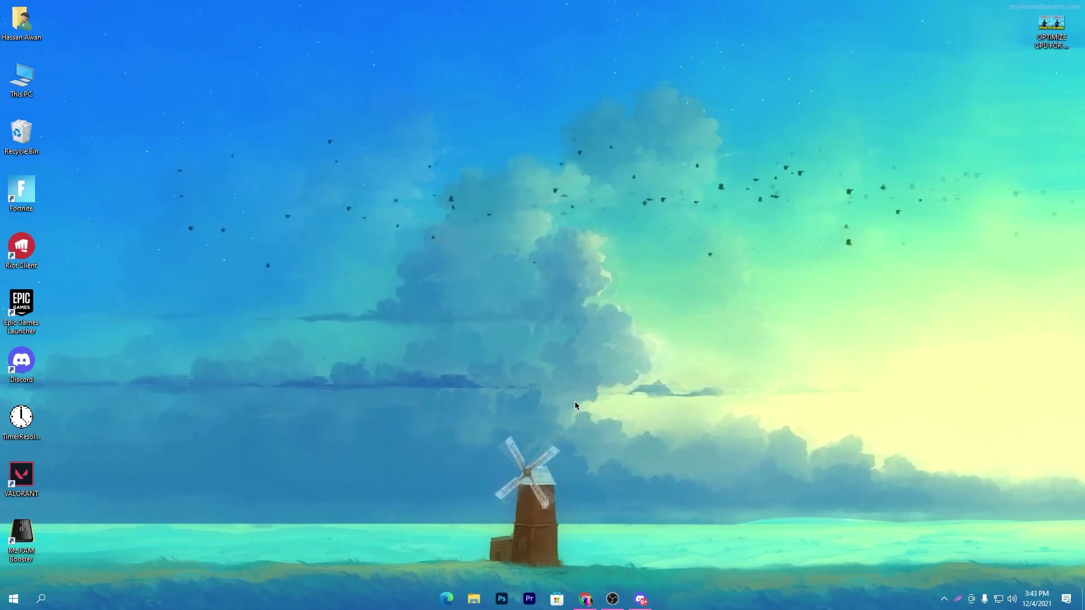
Restore the Chrome window showing the Download Packs blog from the taskbar.
click(588, 603)
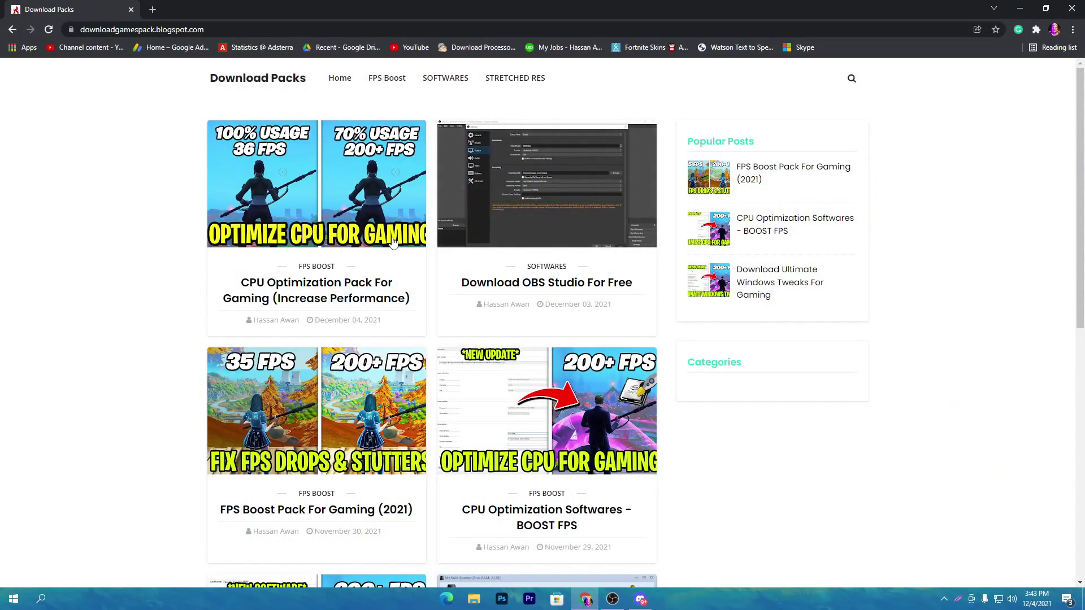
Search the blog for 'cpu optimization pack' and follow the CPU Optimization Pack For Gaming post's DOWNLOAD link.
click(850, 79)
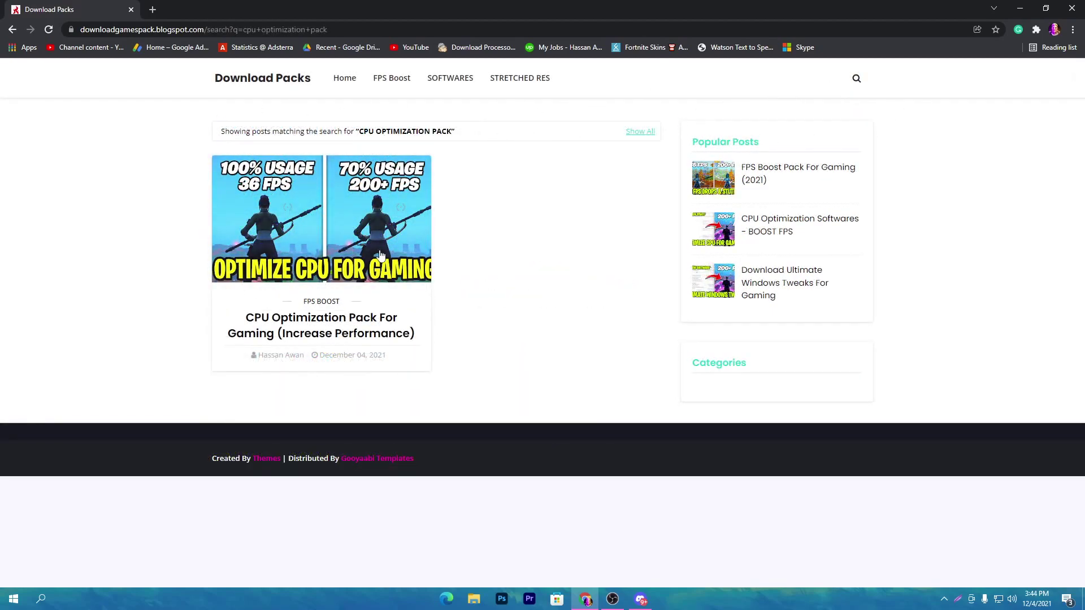
click(270, 320)
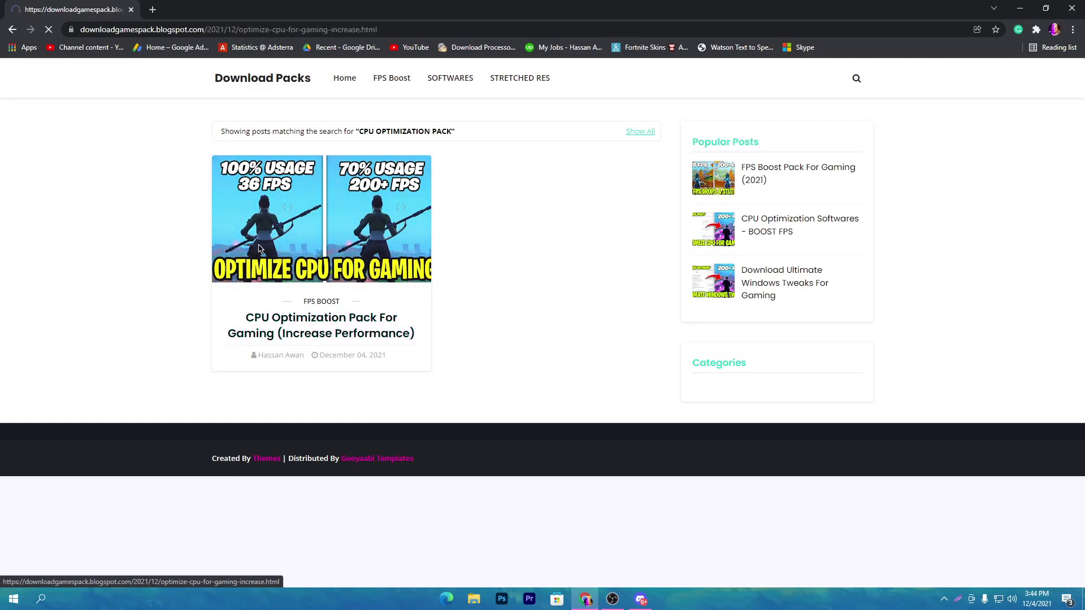
scroll(407, 479, down, 8)
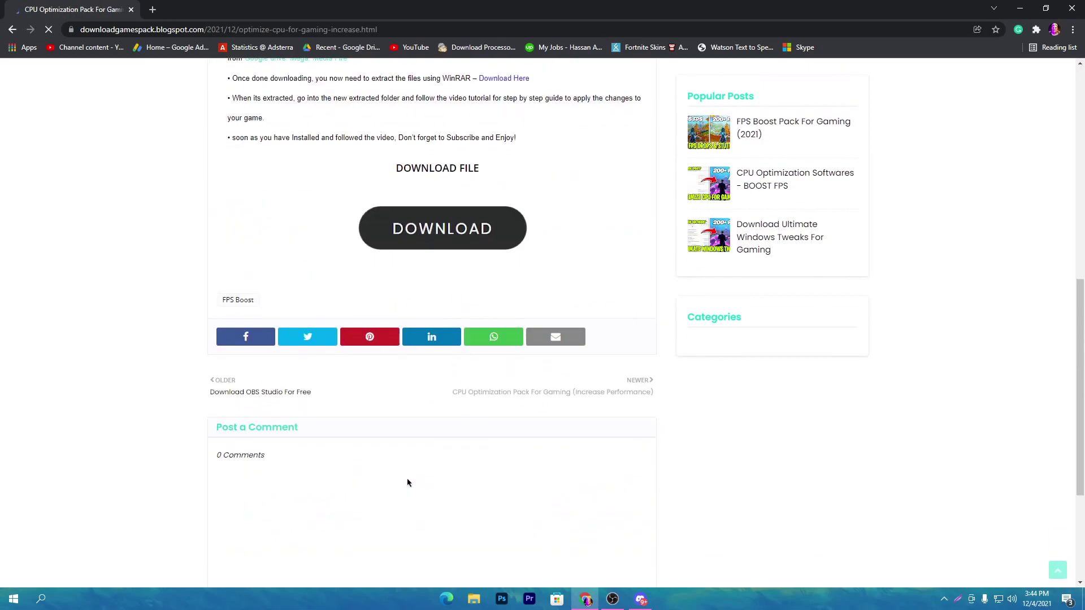
click(438, 226)
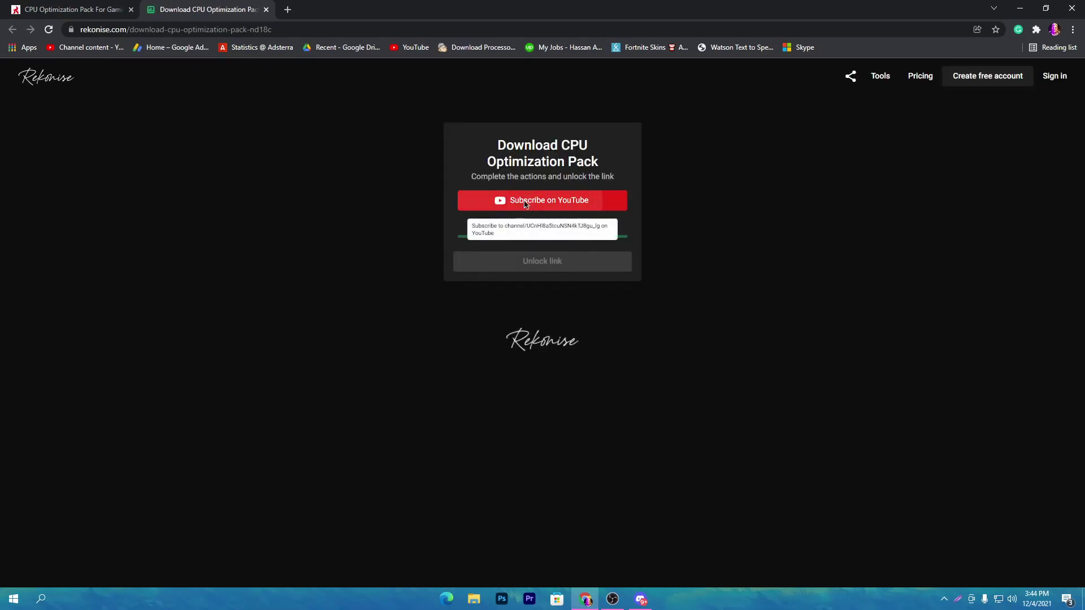
Subscribe to the YouTube channel and unlock the Rekonise download link.
click(525, 202)
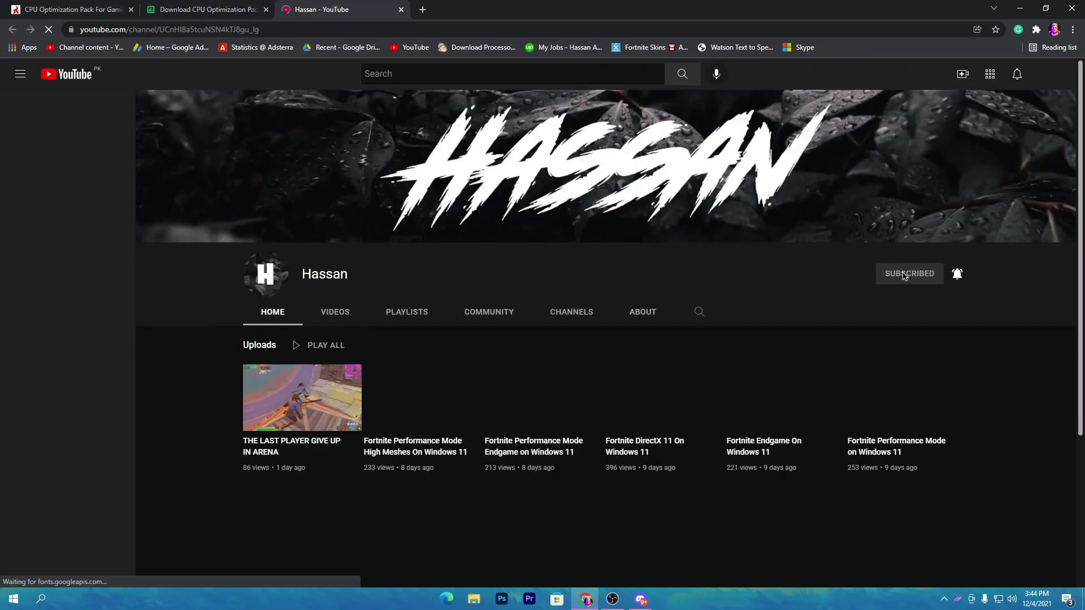
key(ctrl+shift+Tab)
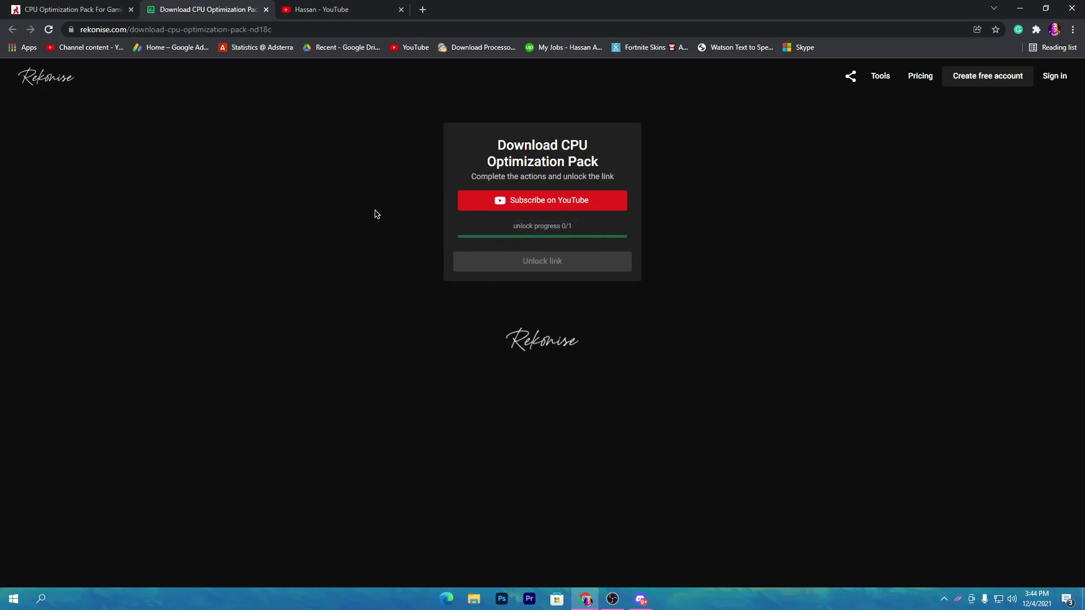
click(319, 10)
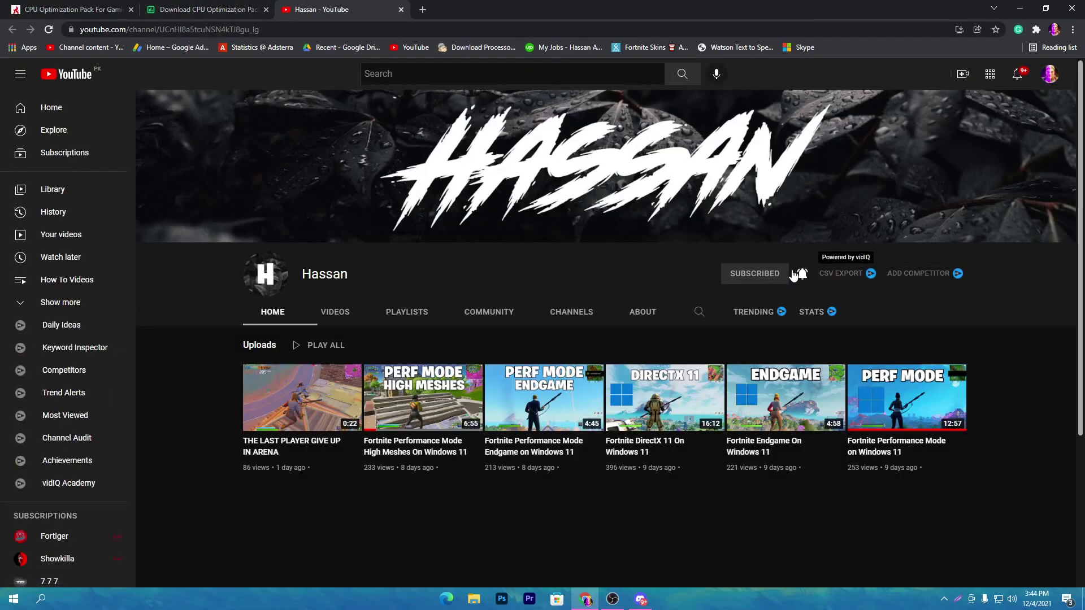
key(ctrl+shift+Tab)
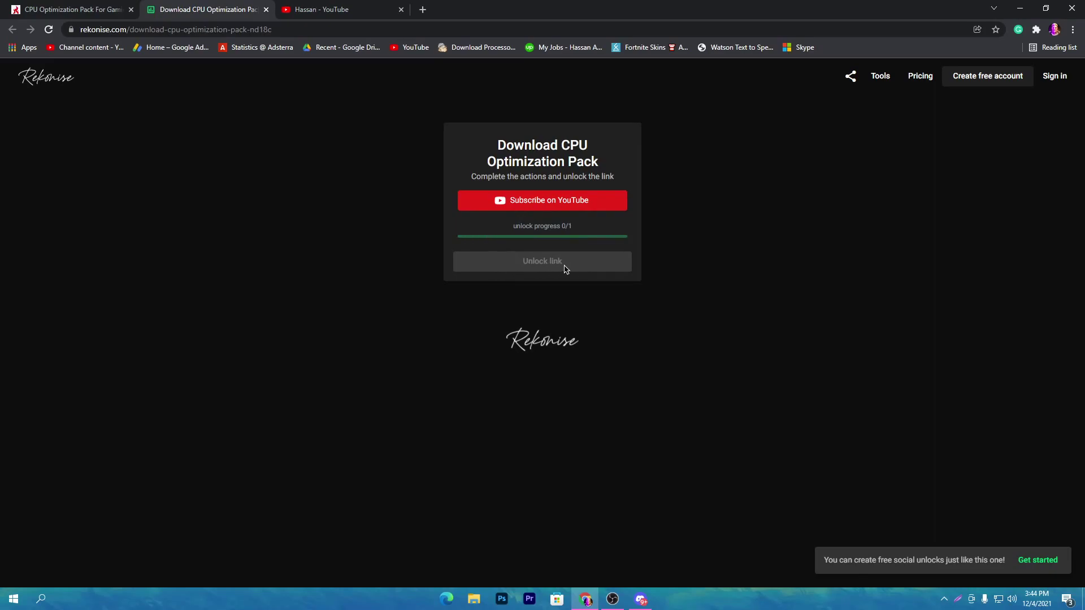
click(522, 271)
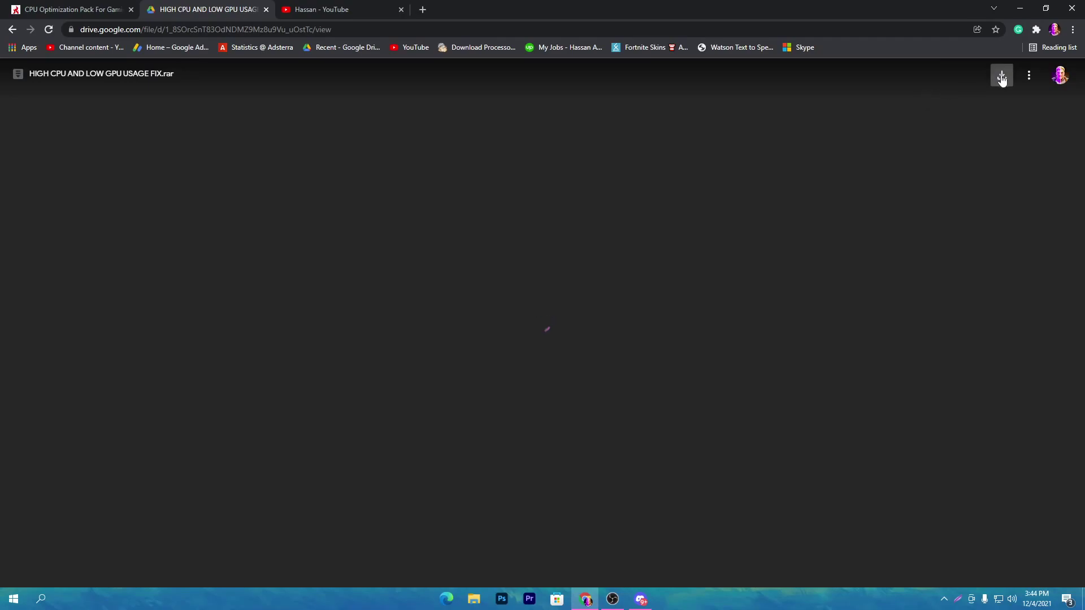
Download HIGH CPU AND LOW GPU USAGE FIX.rar from Google Drive and drop it onto the desktop.
click(1001, 77)
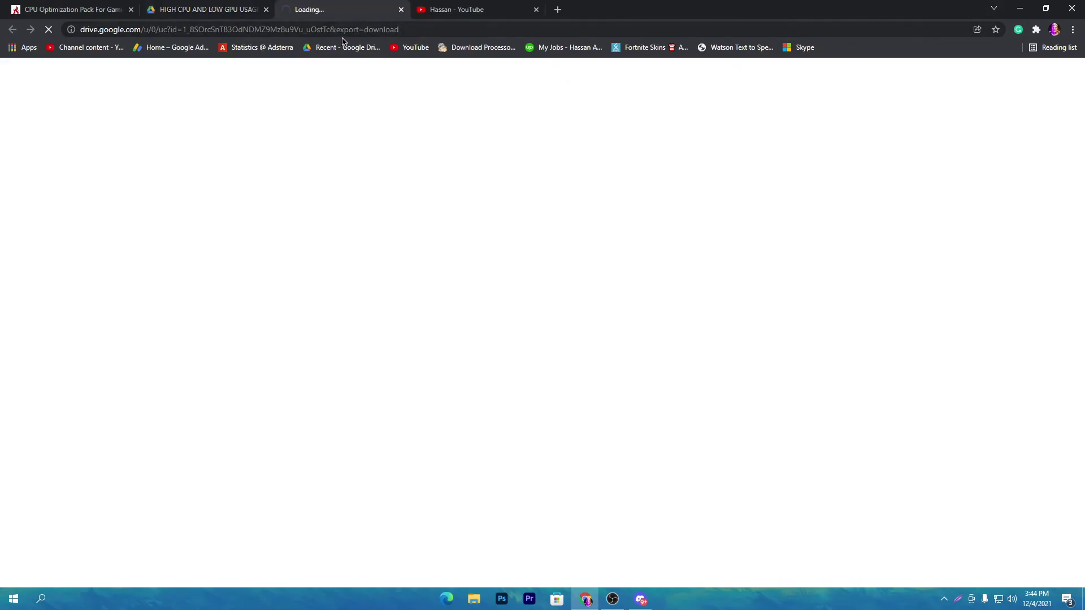
click(1059, 5)
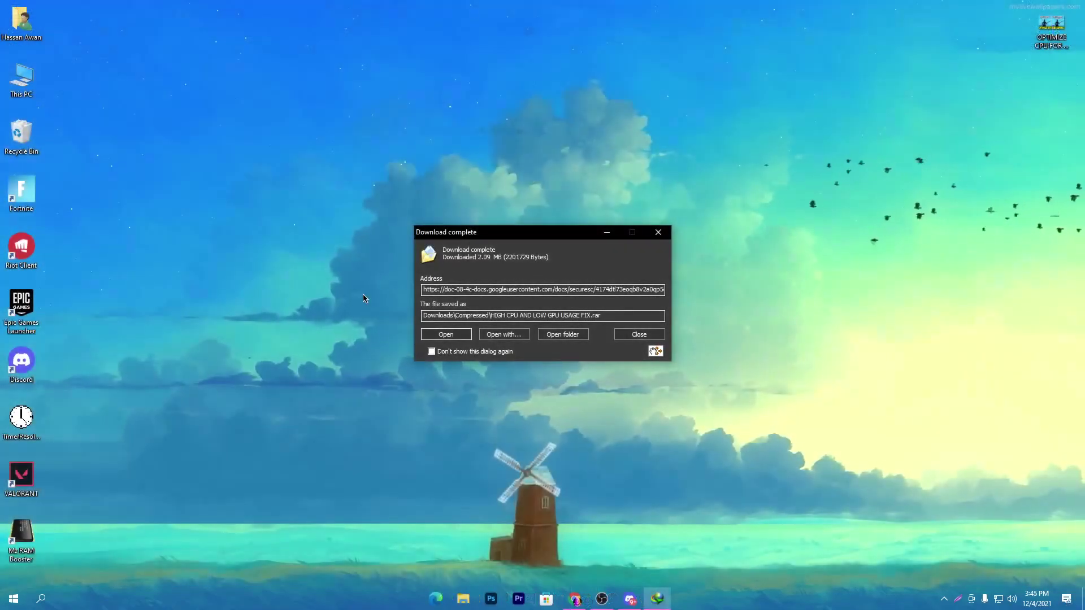
drag(655, 351, 837, 376)
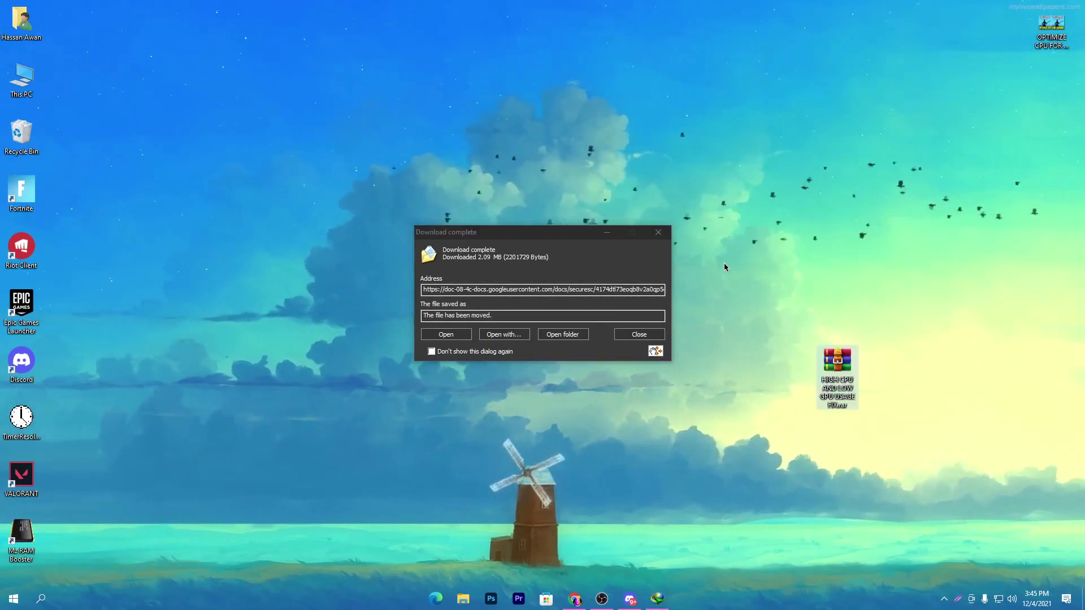
click(658, 233)
Extract the pack folder from HIGH CPU AND LOW GPU USAGE FIX.rar onto the desktop and open it.
double_click(837, 361)
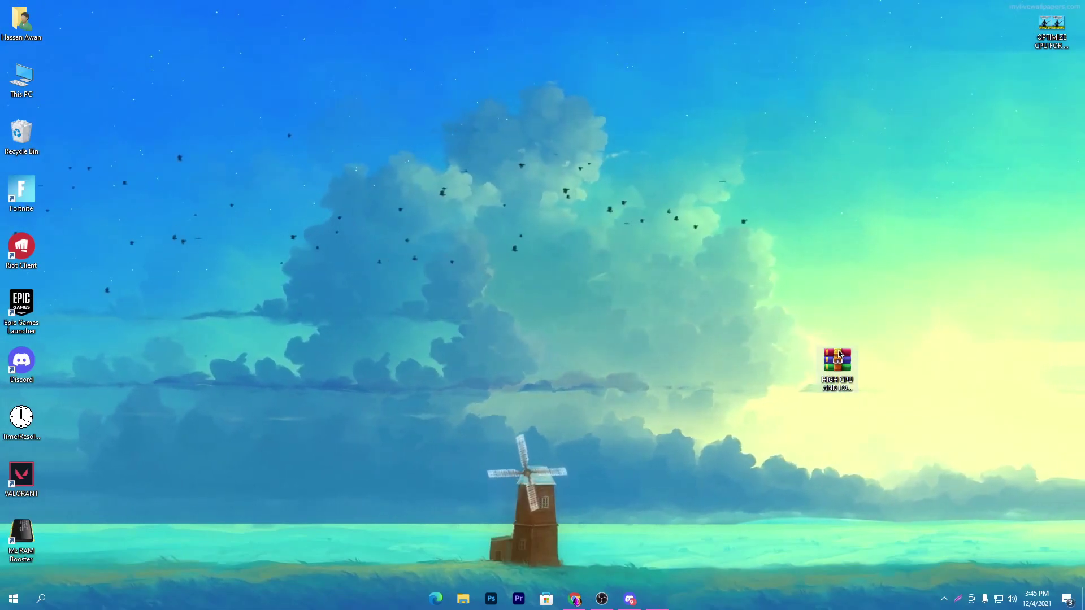
drag(168, 146, 579, 142)
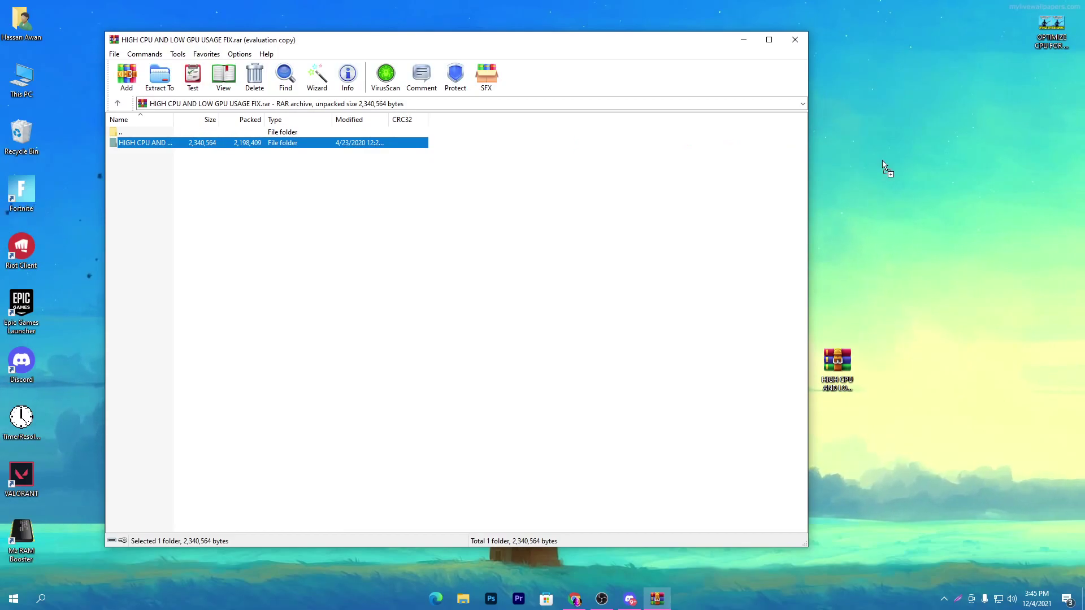
drag(882, 160, 882, 160)
click(794, 40)
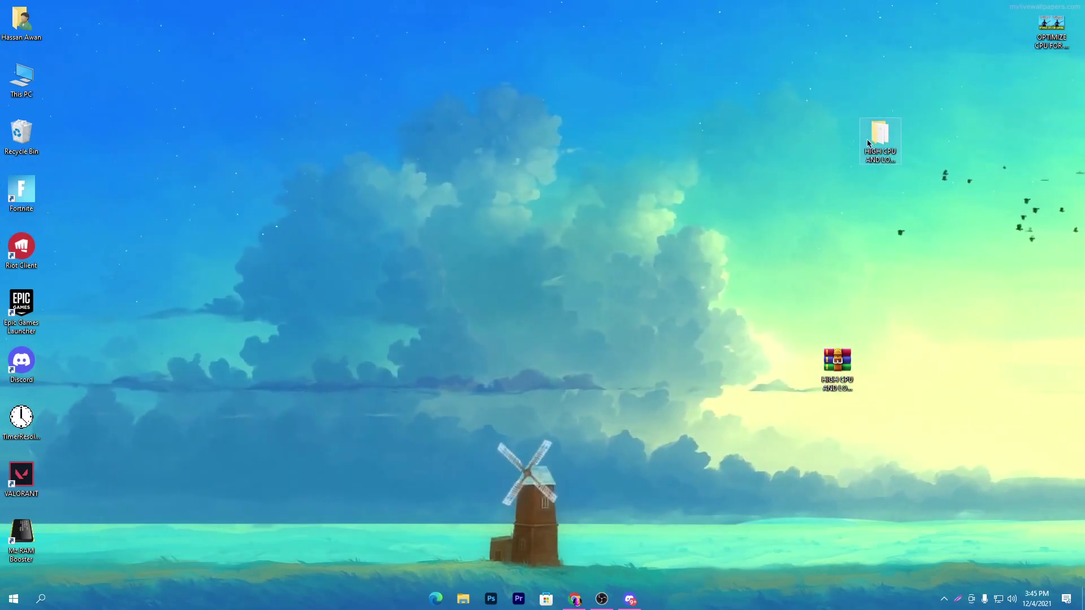
double_click(868, 144)
drag(128, 187, 444, 80)
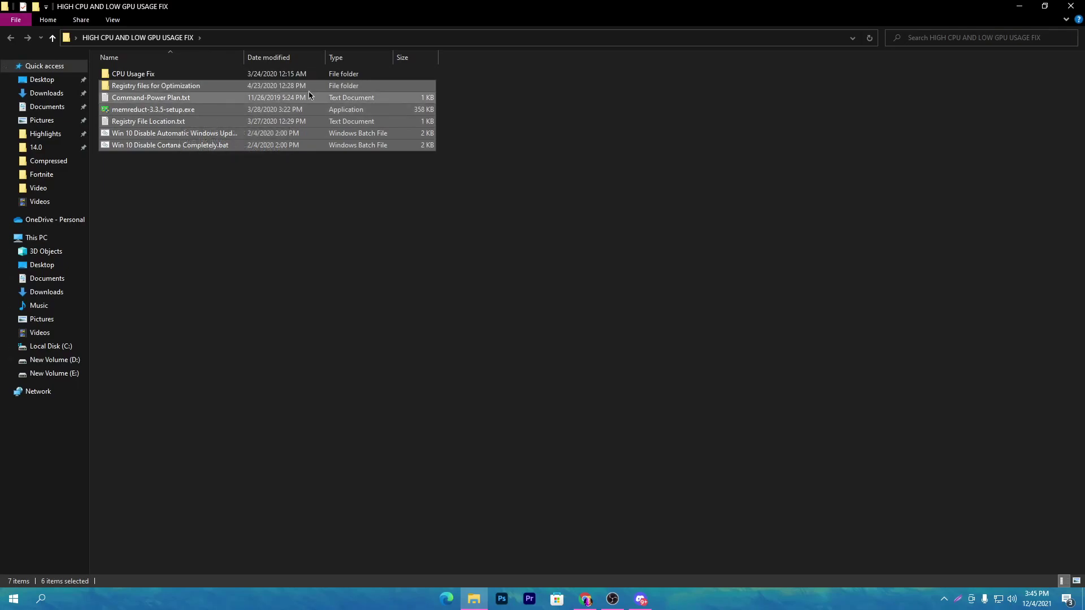
Go into CPU Usage Fix > Park Control to reach the parkcontrolsetup 32bit and 64bit installers.
click(320, 235)
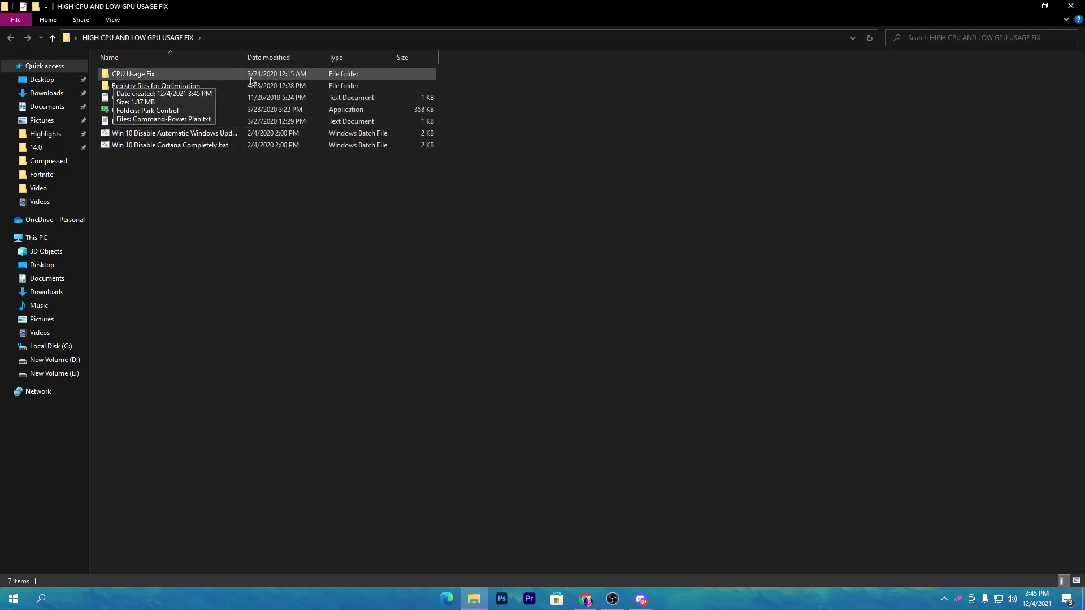
double_click(141, 74)
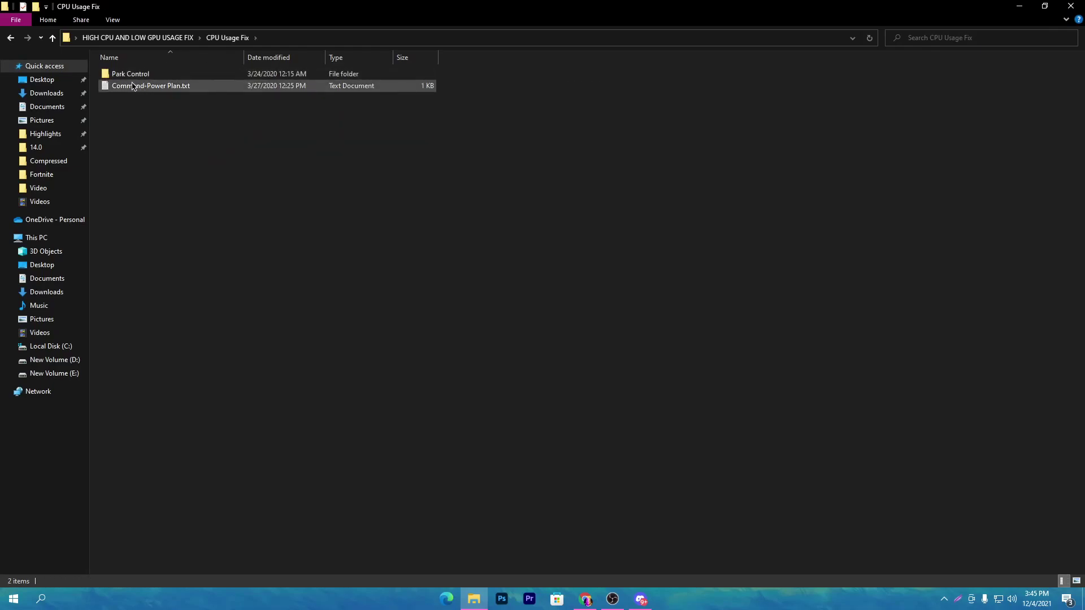
double_click(292, 78)
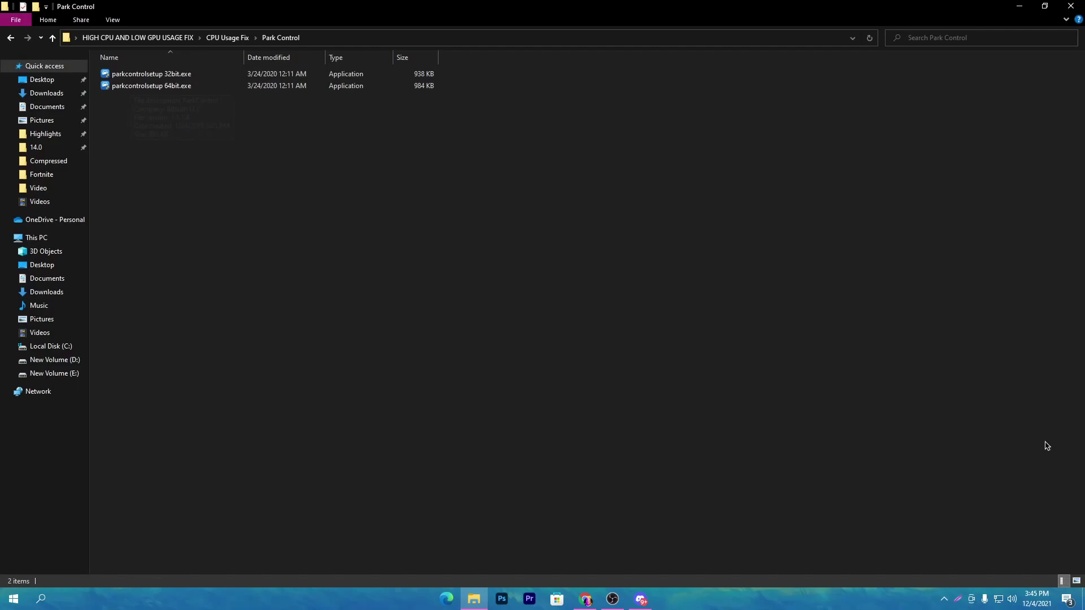
Open ParkControl from the tray and make Bitsum Highest Performance the active power plan.
click(944, 600)
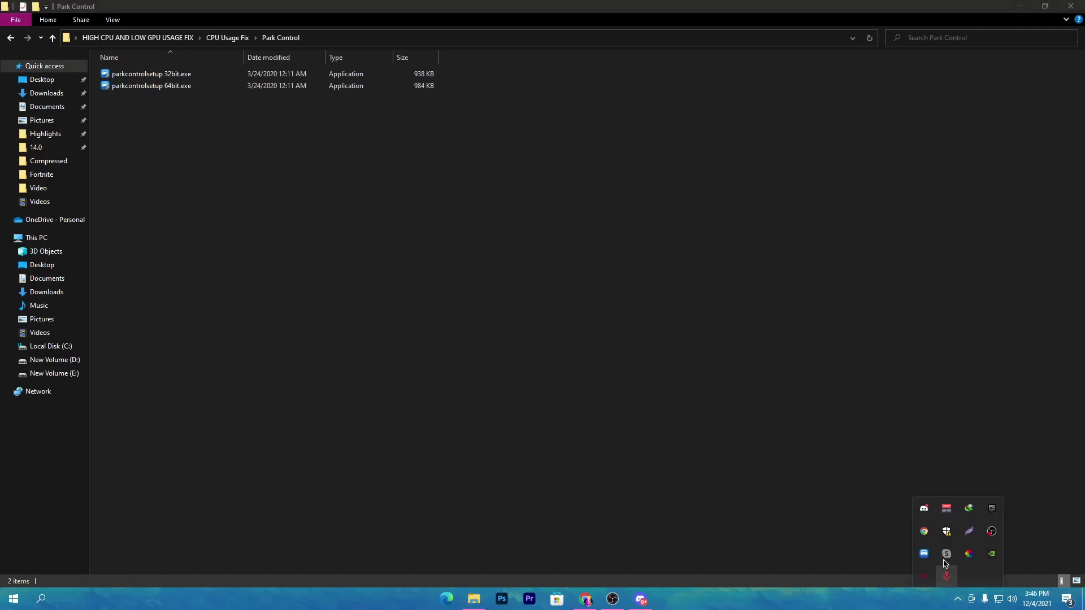
click(923, 553)
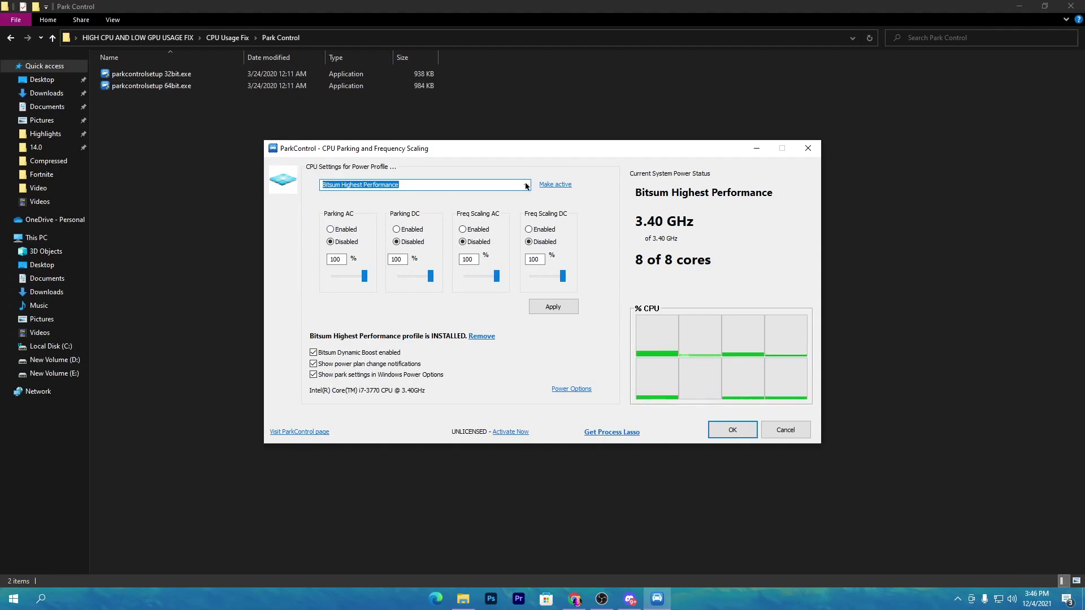
click(415, 185)
click(338, 205)
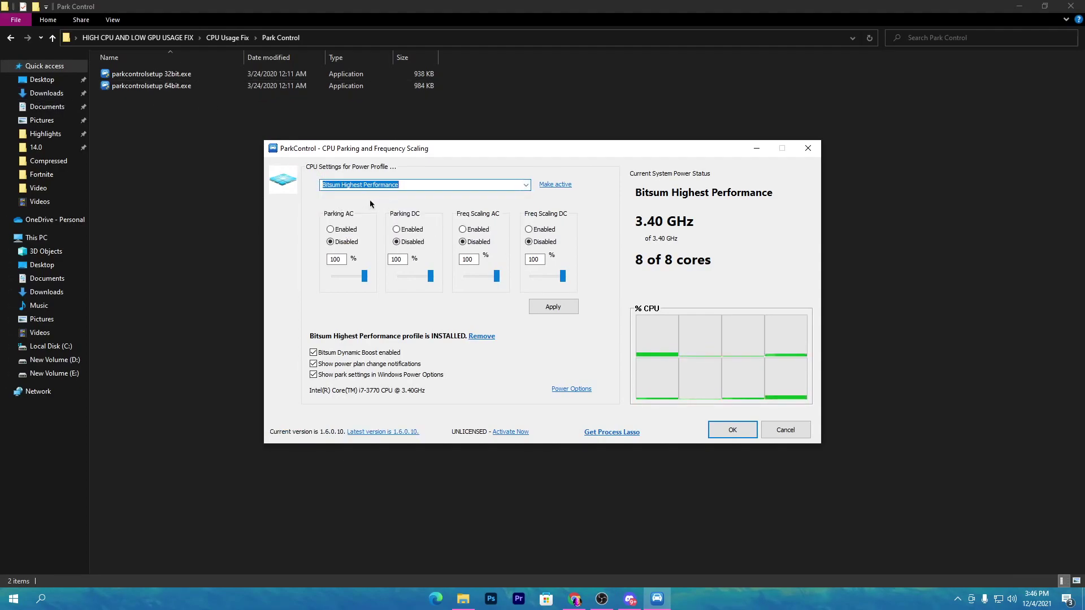
click(562, 187)
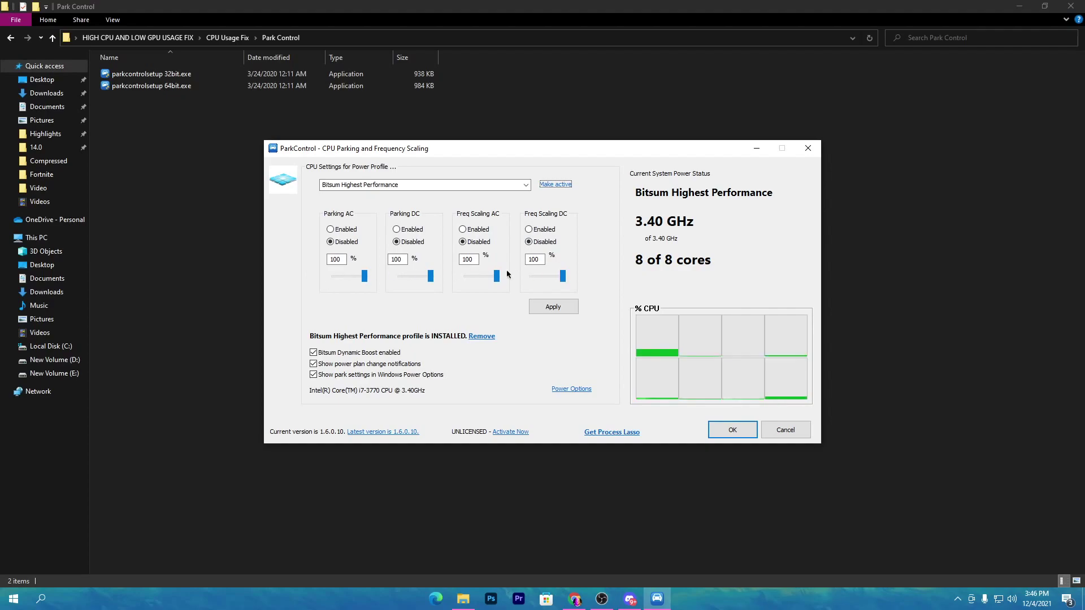
Set Dynamic Boost's idle plan to Bitsum Highest Performance, then apply and close ParkControl.
click(313, 353)
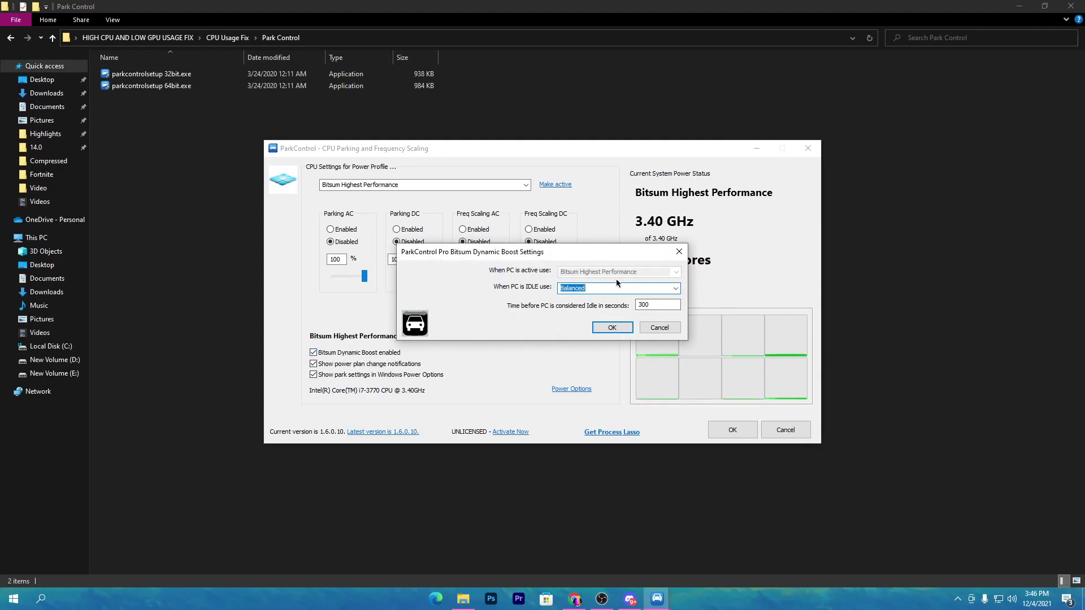
click(675, 288)
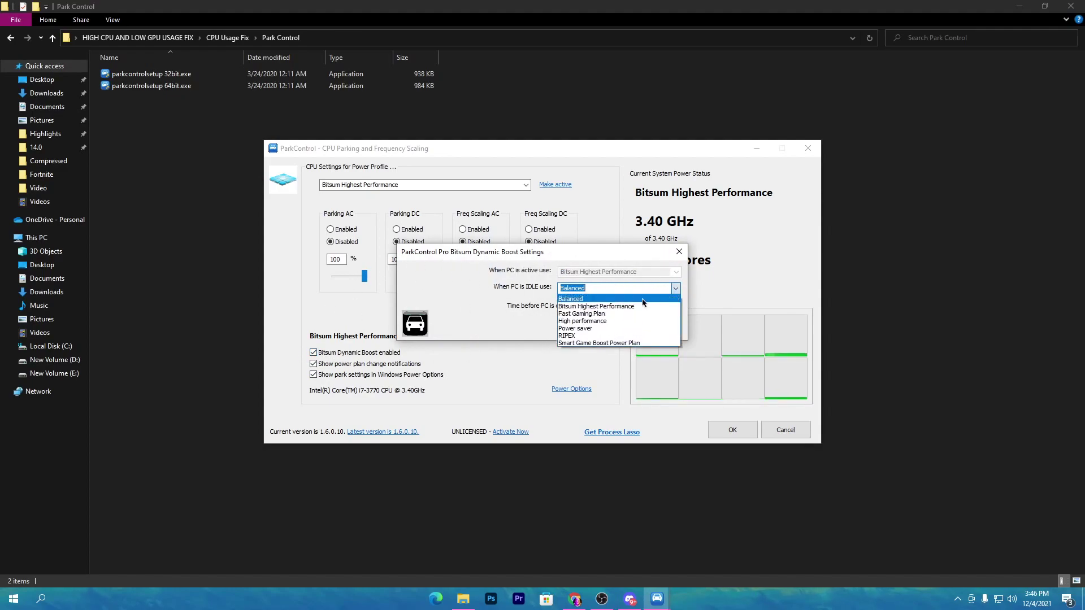
click(590, 308)
click(615, 328)
click(553, 308)
click(732, 429)
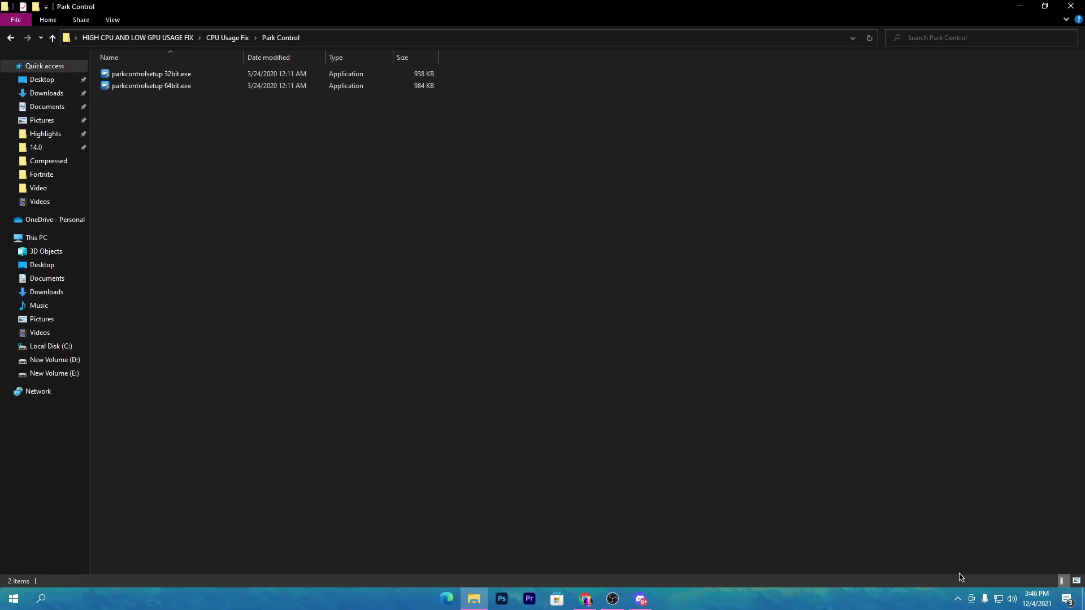
Open Command-Power Plan.txt in Notepad and copy its powercfg -duplicatescheme command.
key(BackSpace)
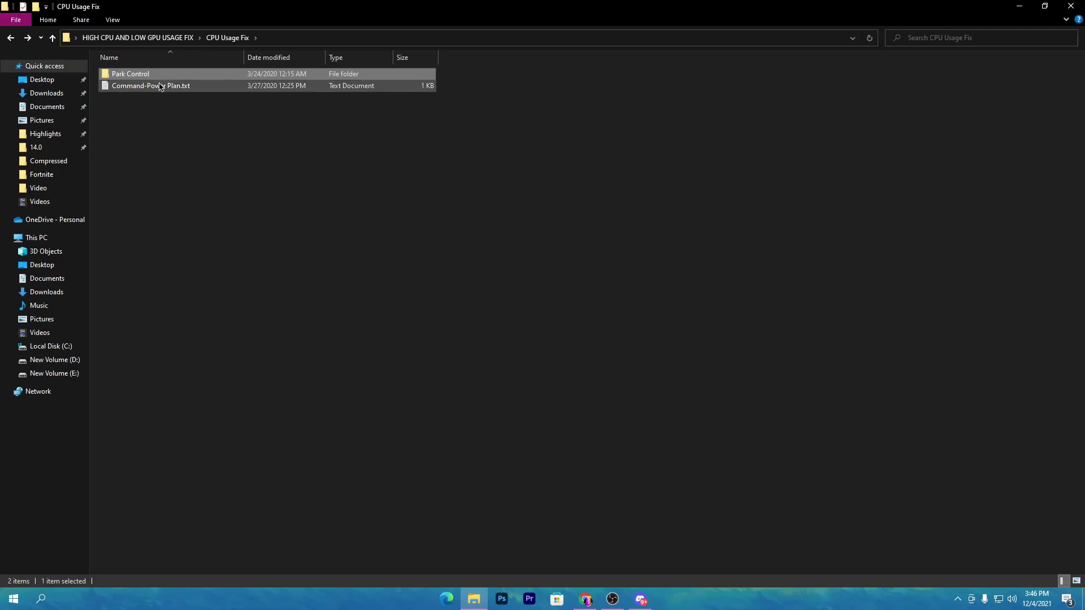
double_click(214, 87)
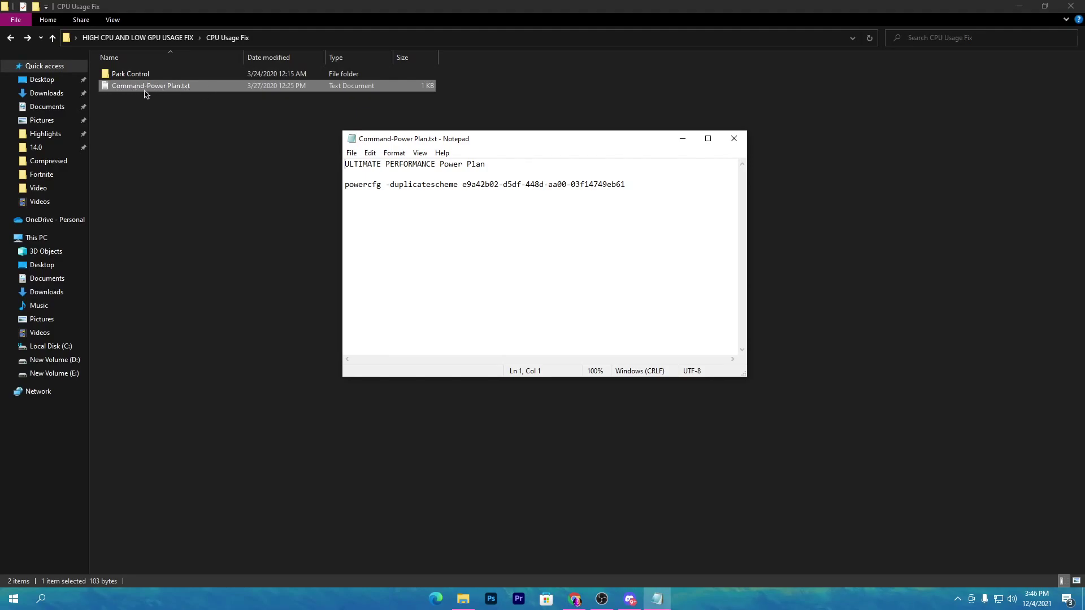
drag(643, 183, 394, 182)
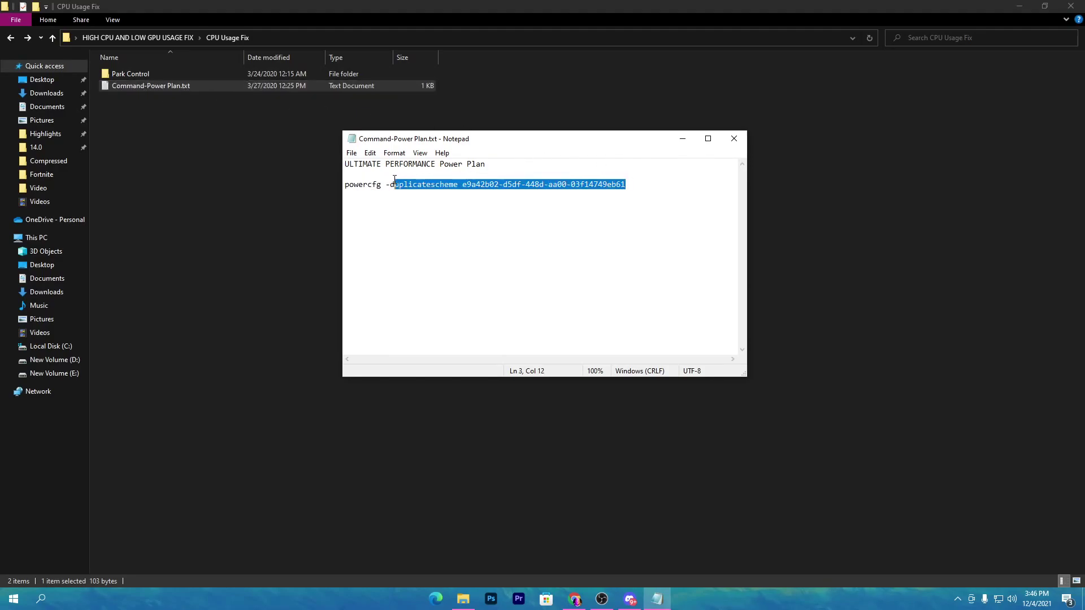
right_click(347, 183)
click(386, 225)
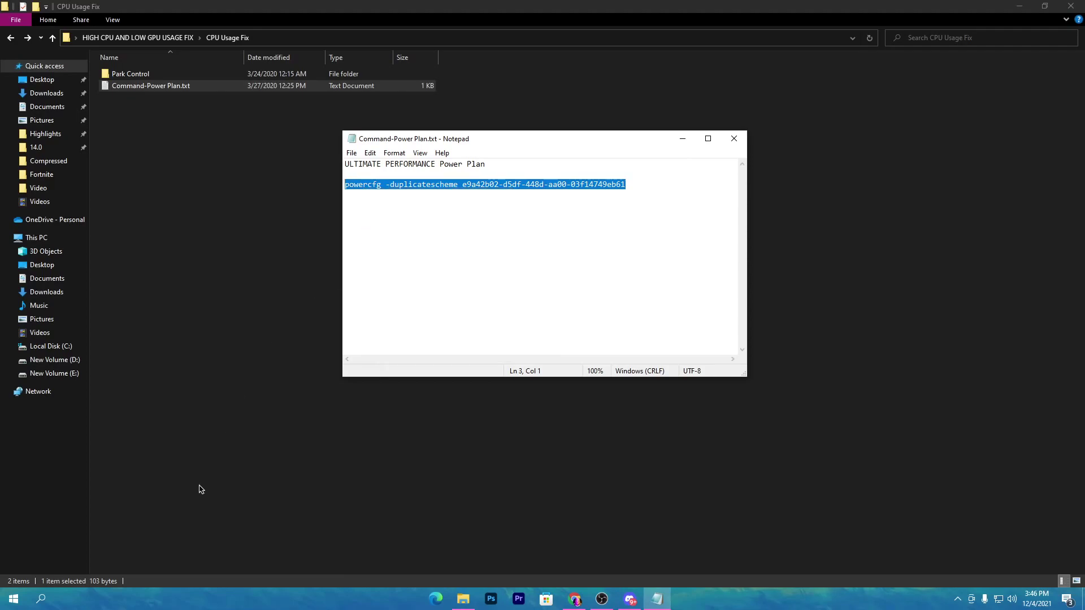
click(32, 605)
Run the copied powercfg command in an administrator Command Prompt to add the Ultimate Performance scheme.
text(xmd)
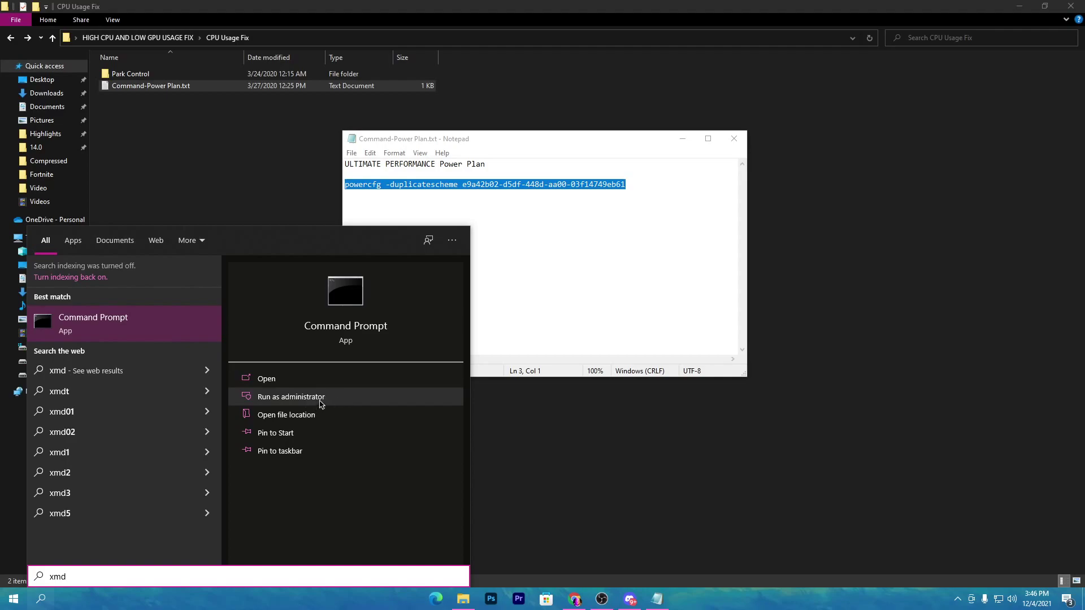
click(317, 397)
click(484, 371)
right_click(418, 257)
key(Return)
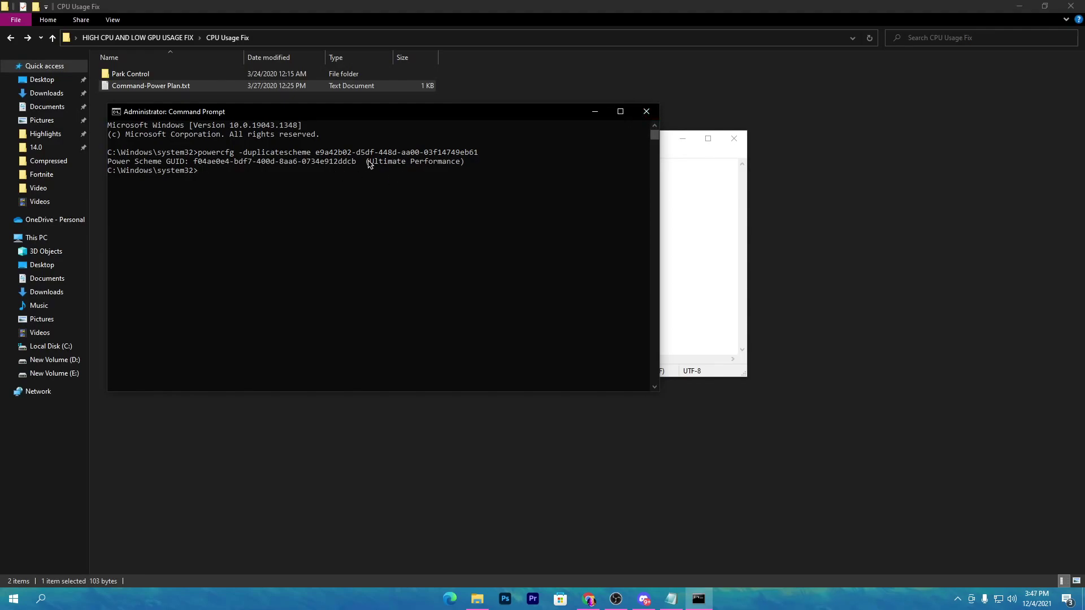
Close Command Prompt and Notepad, then open the Registry files for Optimization folder.
click(647, 112)
click(733, 139)
key(BackSpace)
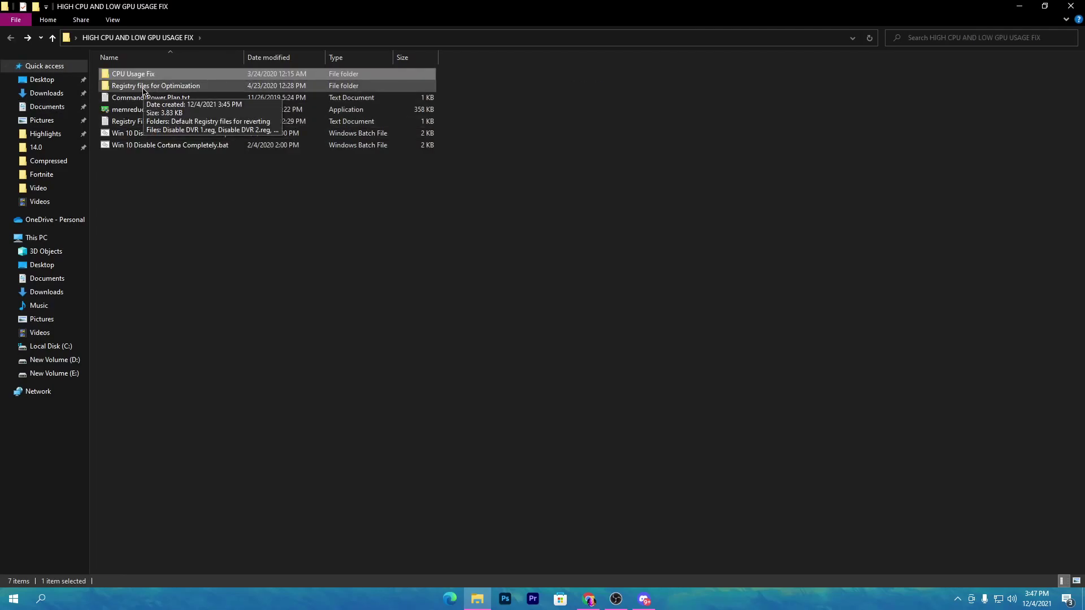
double_click(143, 87)
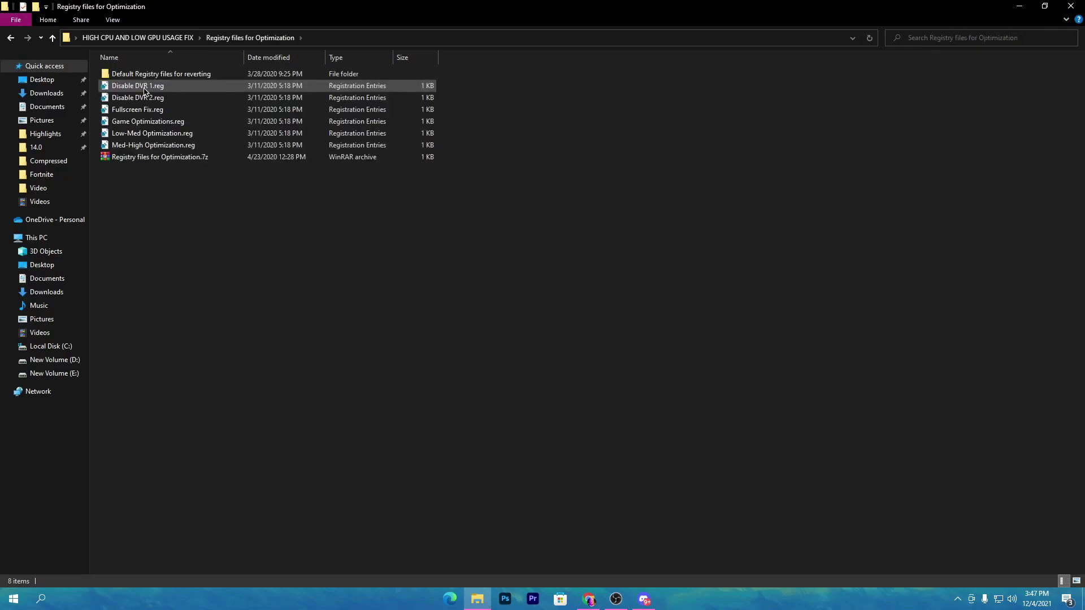
Merge Disable DVR 1.reg and Disable DVR 2.reg into the registry, confirming each prompt.
drag(251, 97, 590, 107)
click(585, 110)
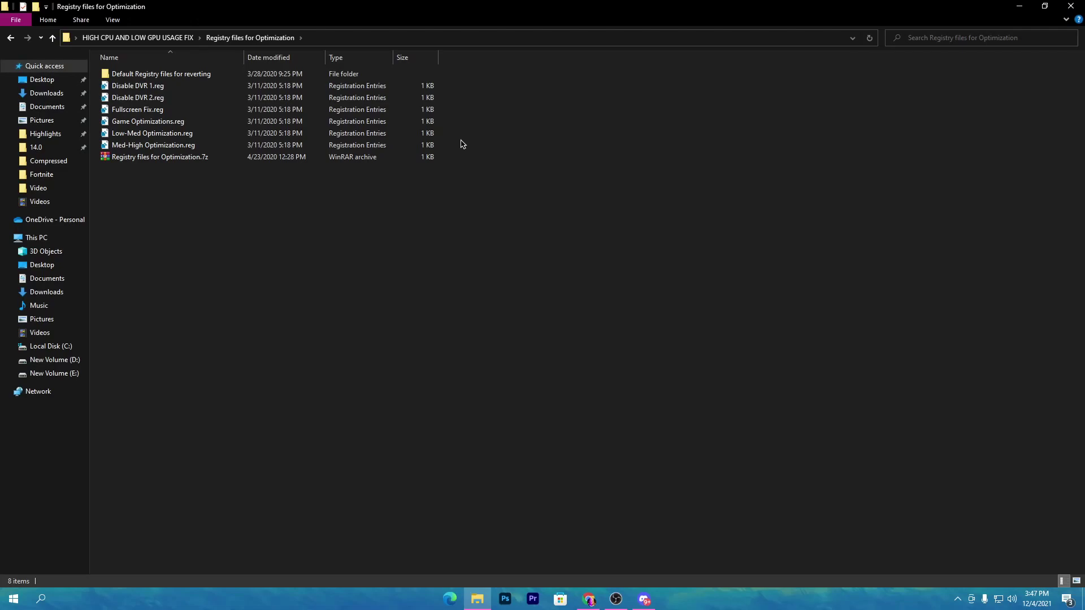
drag(437, 134, 128, 135)
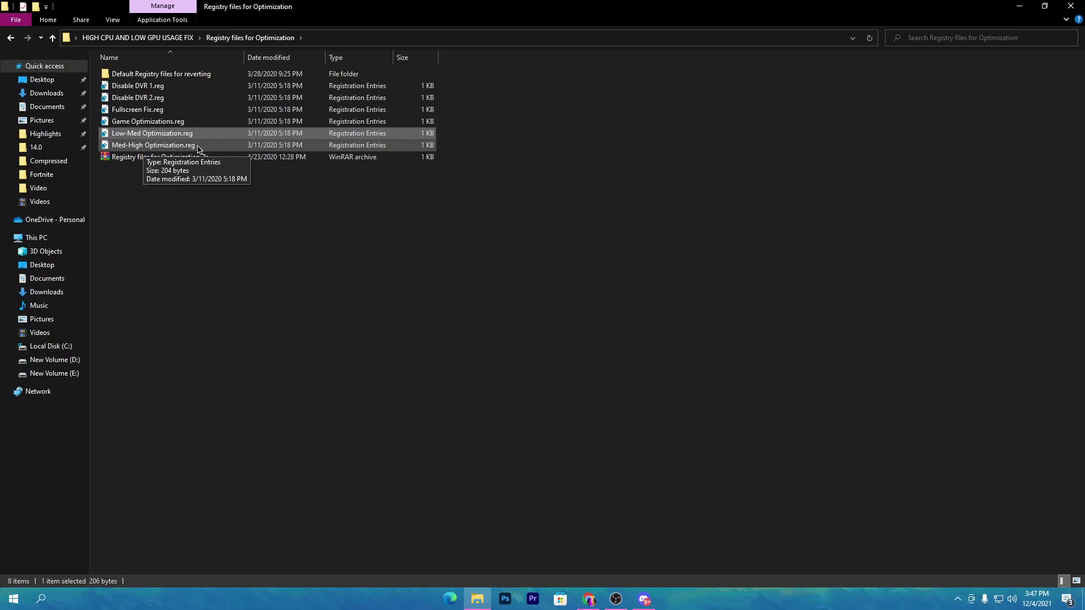
double_click(146, 88)
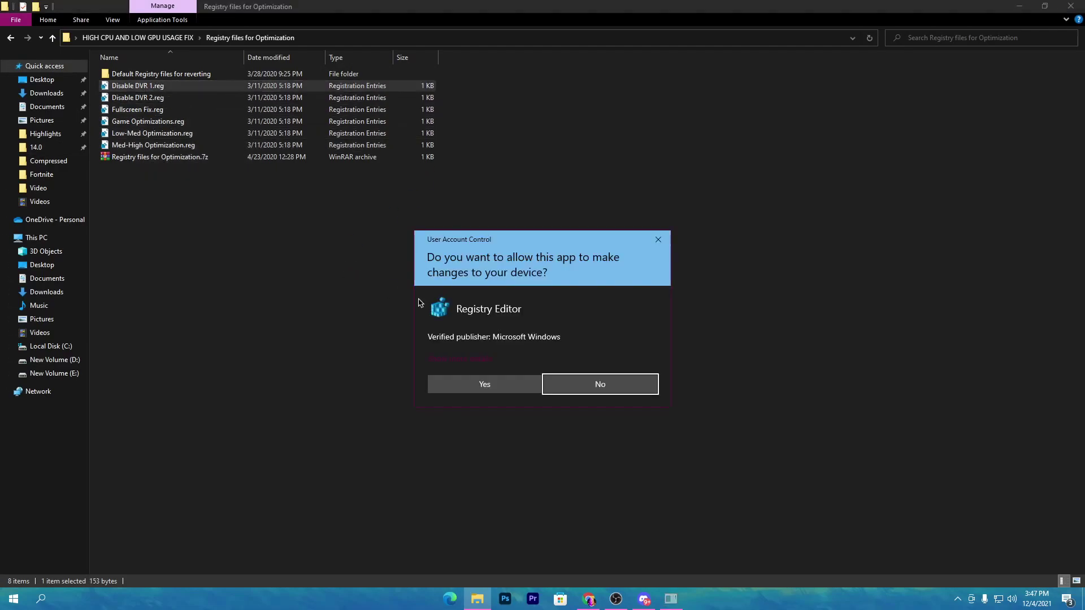
click(458, 382)
click(630, 315)
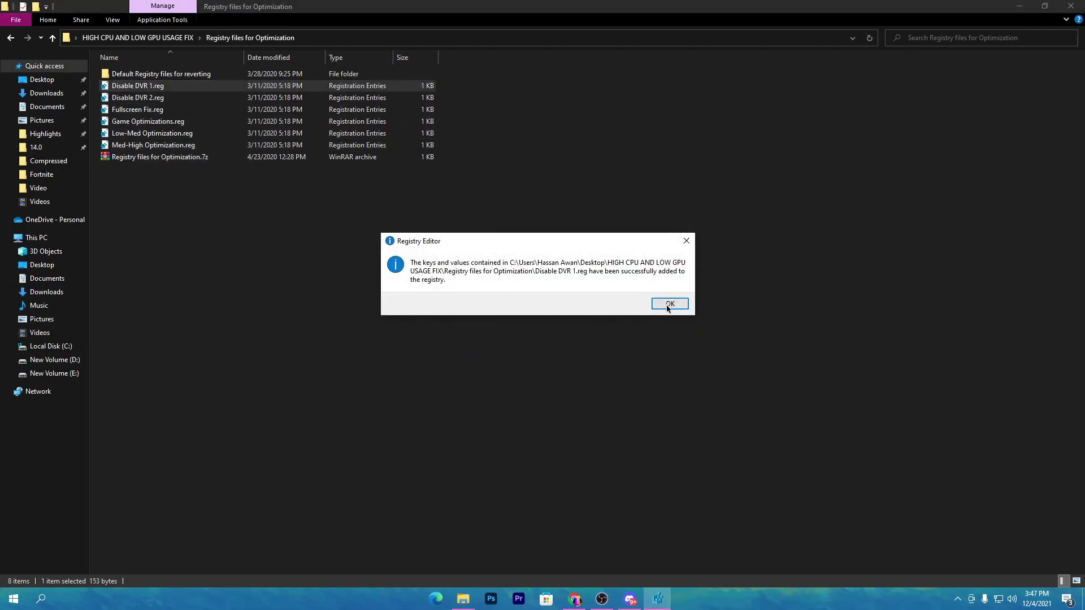
click(678, 304)
double_click(140, 98)
click(472, 381)
click(630, 315)
click(724, 307)
Merge Game Optimizations.reg and Low-Med Optimization.reg, then return to the HIGH CPU AND LOW GPU USAGE FIX folder.
double_click(137, 110)
click(472, 381)
click(148, 122)
double_click(177, 133)
click(666, 308)
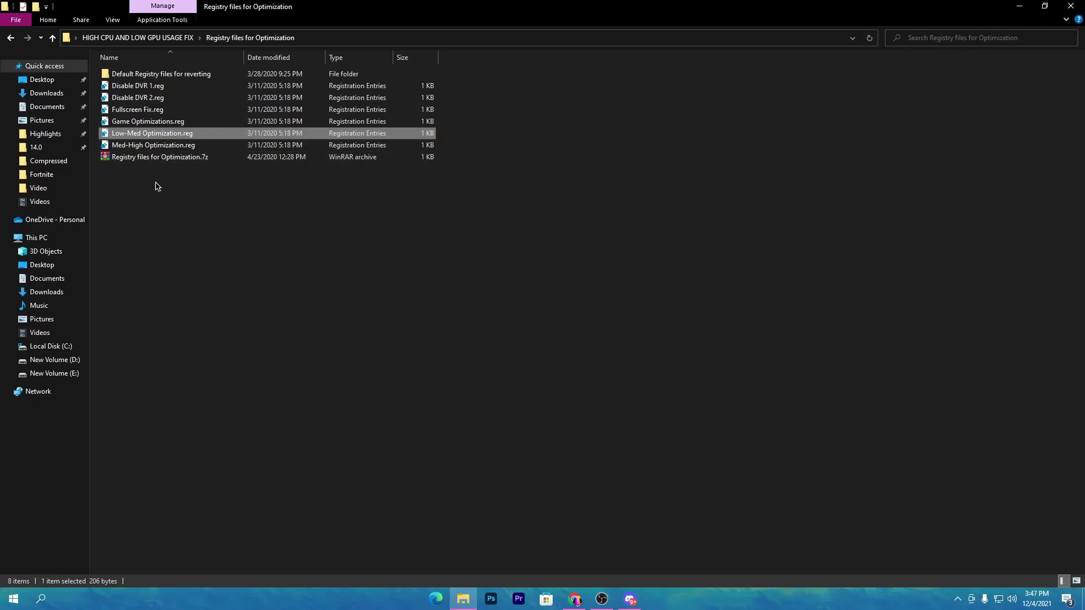
click(128, 38)
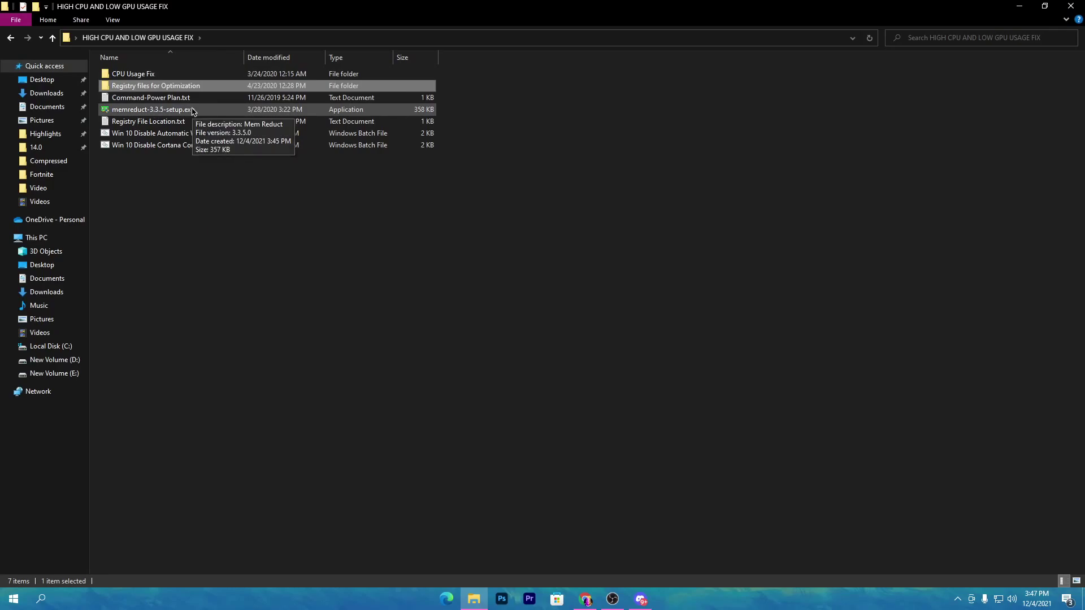
Install Mem Reduct from memreduct-3.3.5-setup.exe and launch it.
double_click(286, 110)
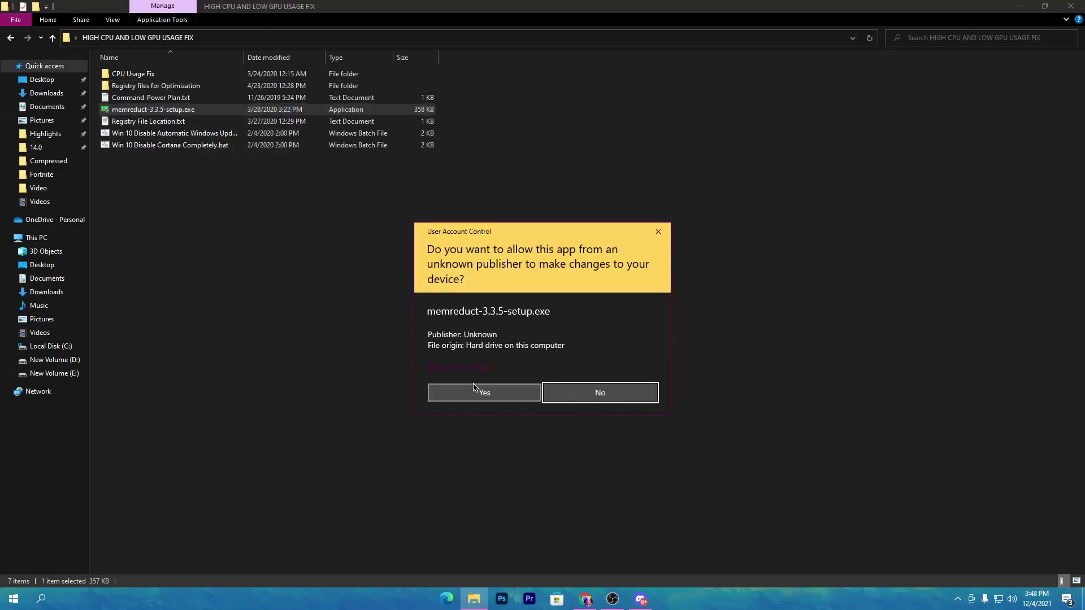
click(490, 387)
click(599, 390)
click(598, 390)
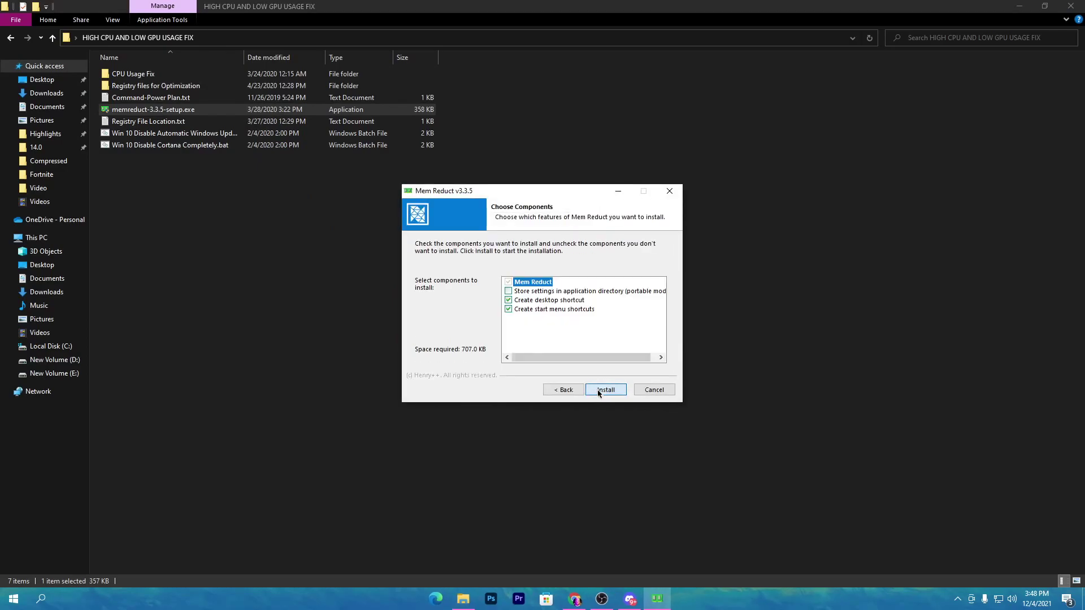
click(599, 390)
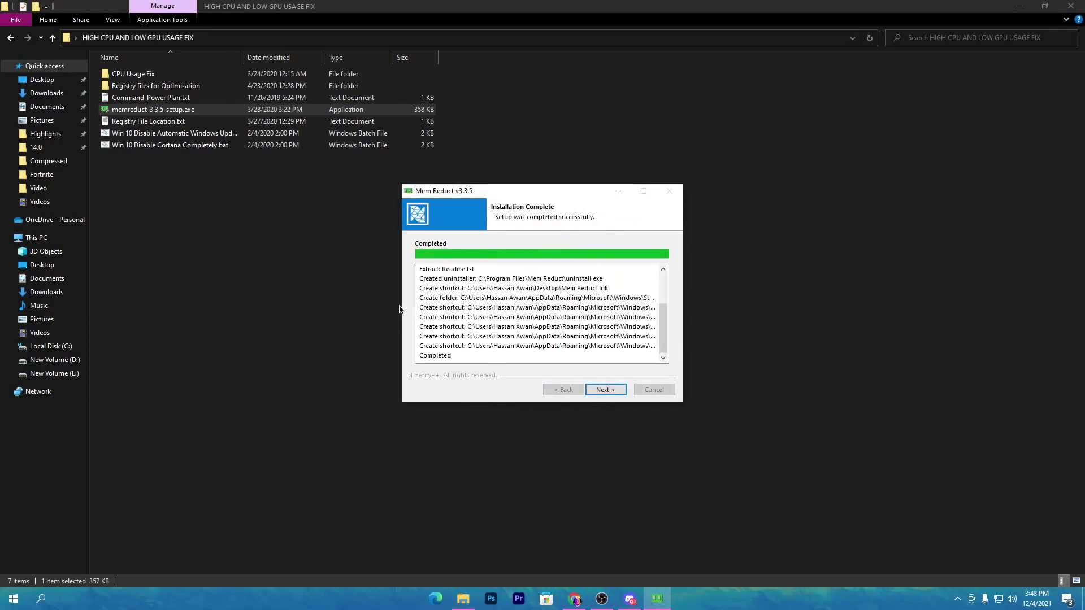
click(605, 389)
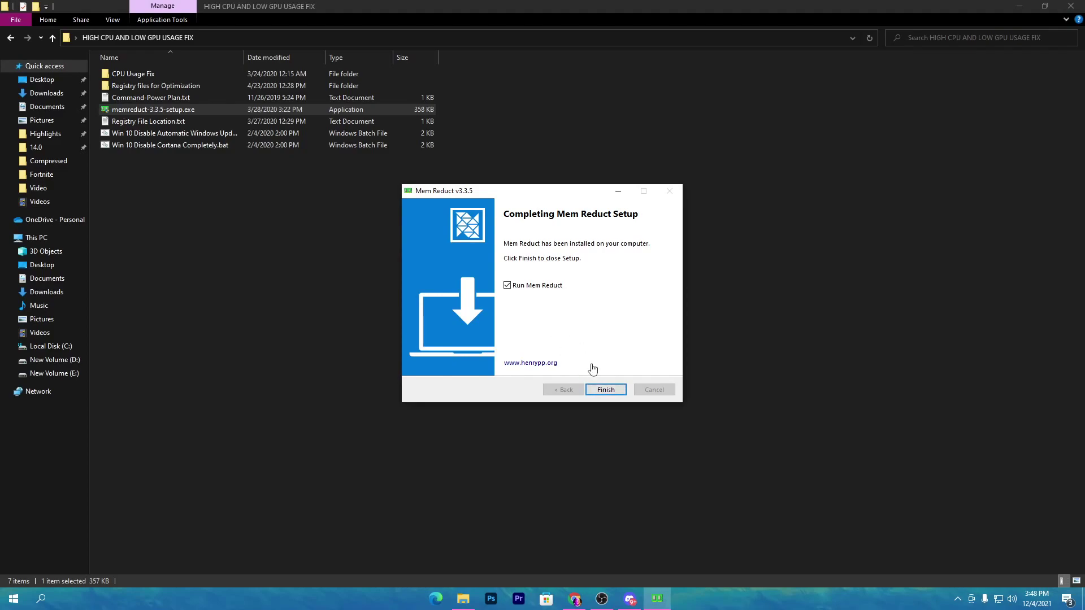
click(605, 390)
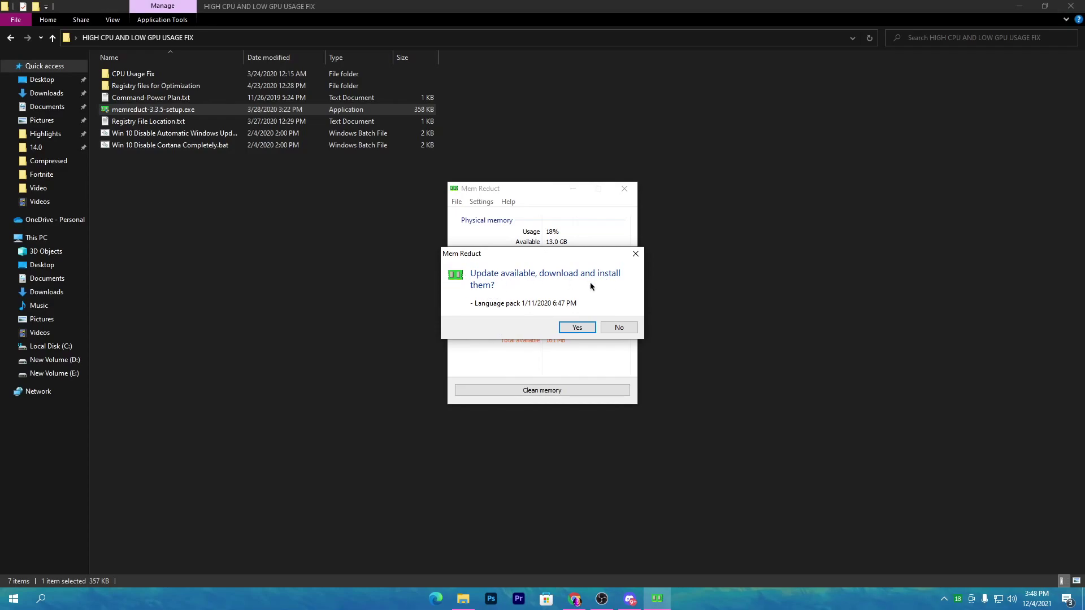
Dismiss the update prompt, clean memory to release 742 MB, and hide Mem Reduct to the tray.
drag(527, 255, 378, 253)
click(486, 252)
drag(514, 188, 378, 193)
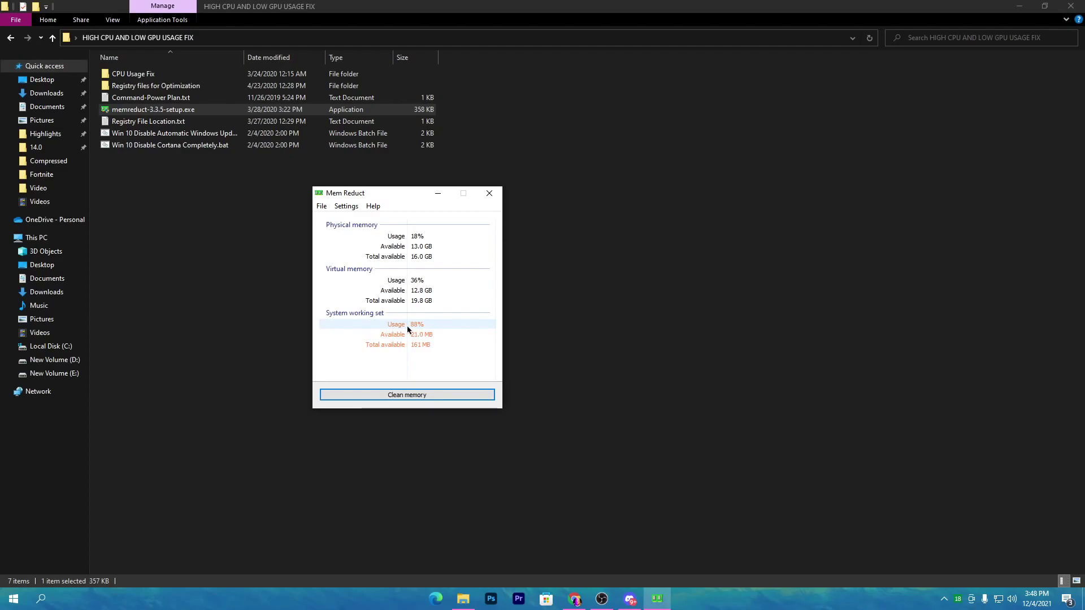
click(413, 396)
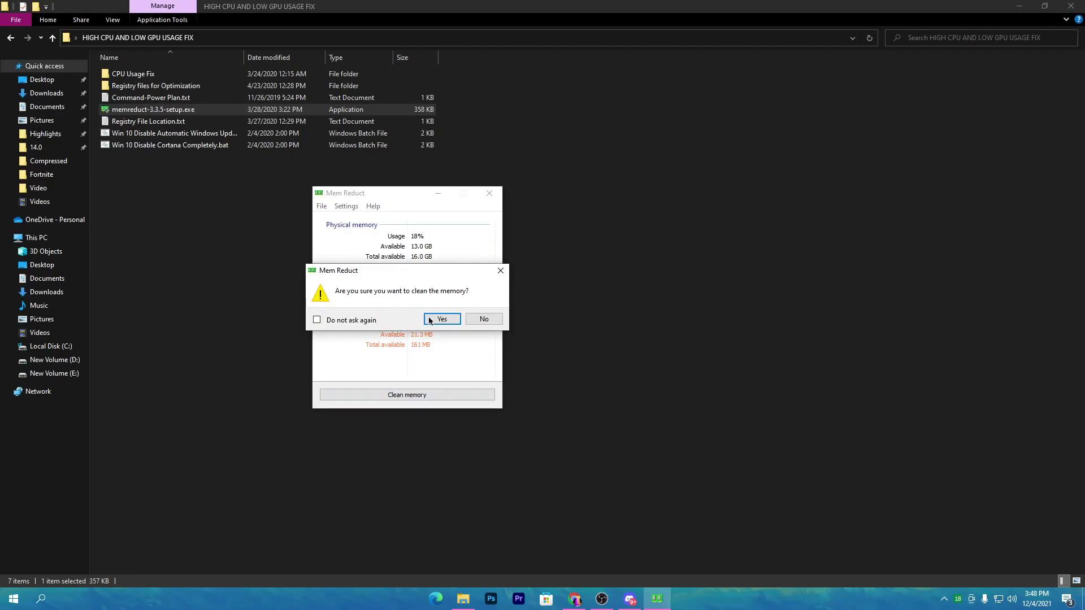
click(428, 318)
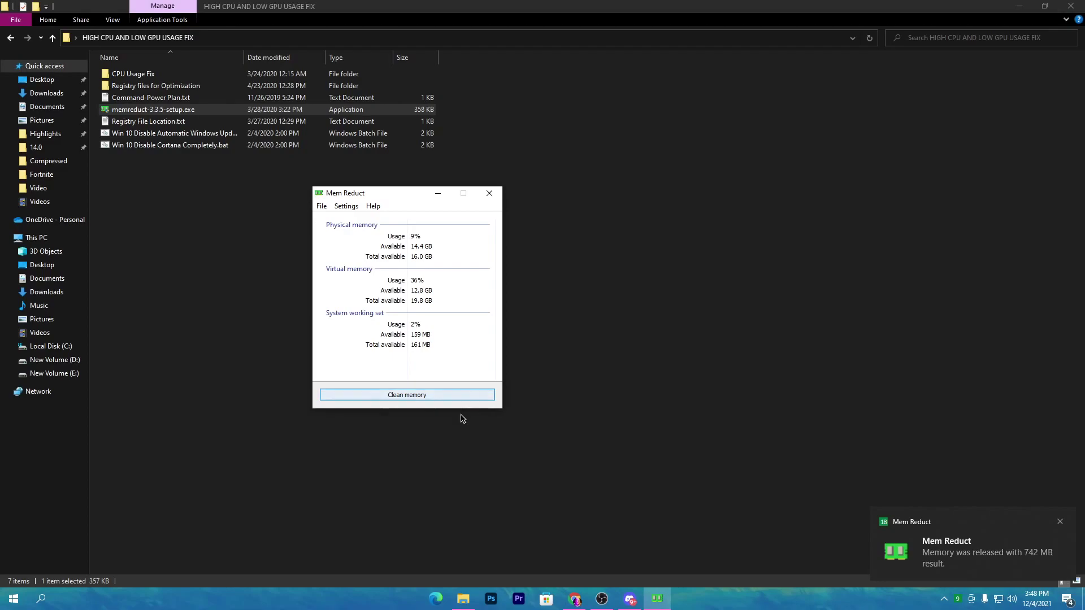
click(439, 194)
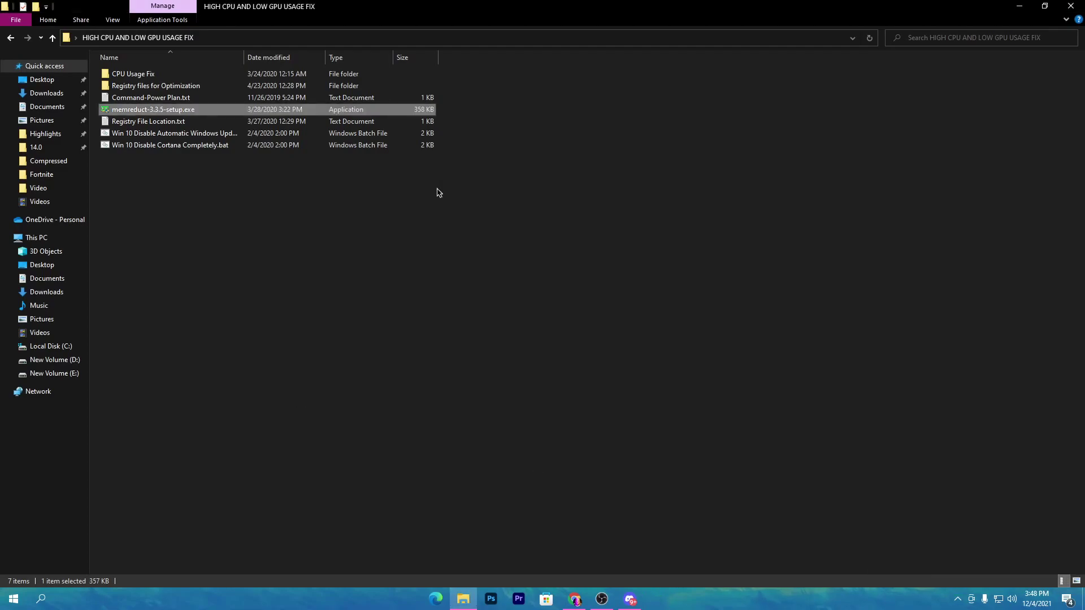
Open Registry File Location.txt in Notepad to read the TimeBrokerSvc registry path, then close it.
click(955, 601)
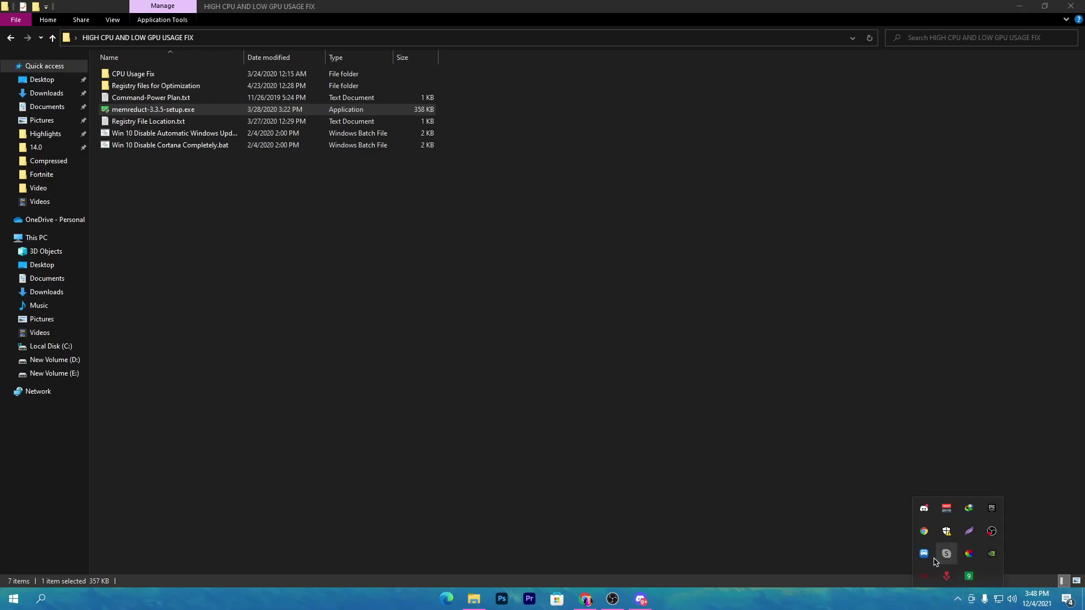
click(186, 120)
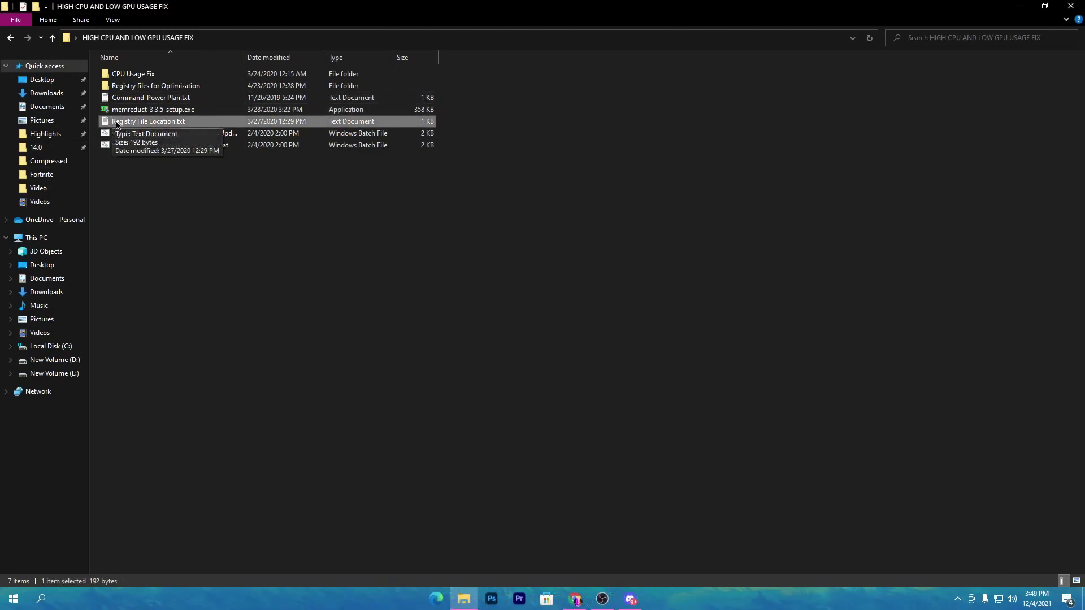
double_click(141, 123)
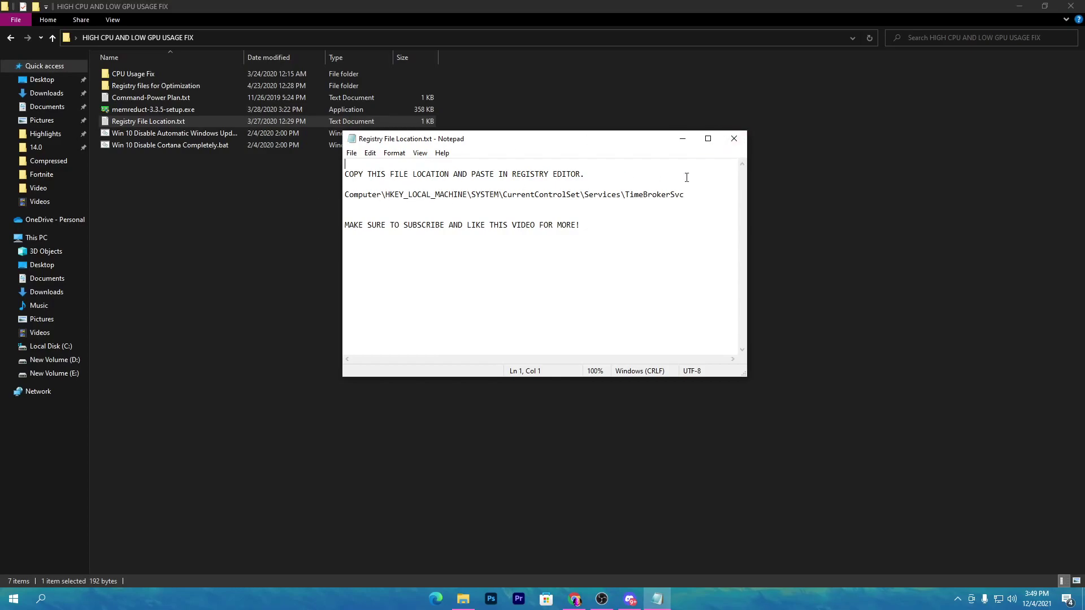
click(734, 139)
right_click(725, 597)
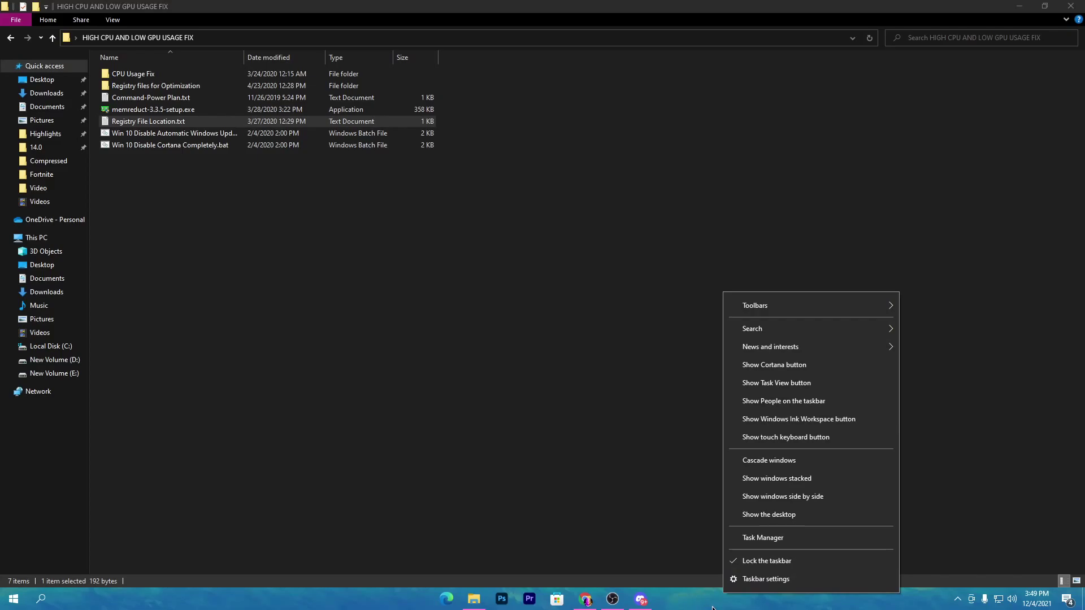
Open the full Services console from Task Manager's Services tab.
click(760, 538)
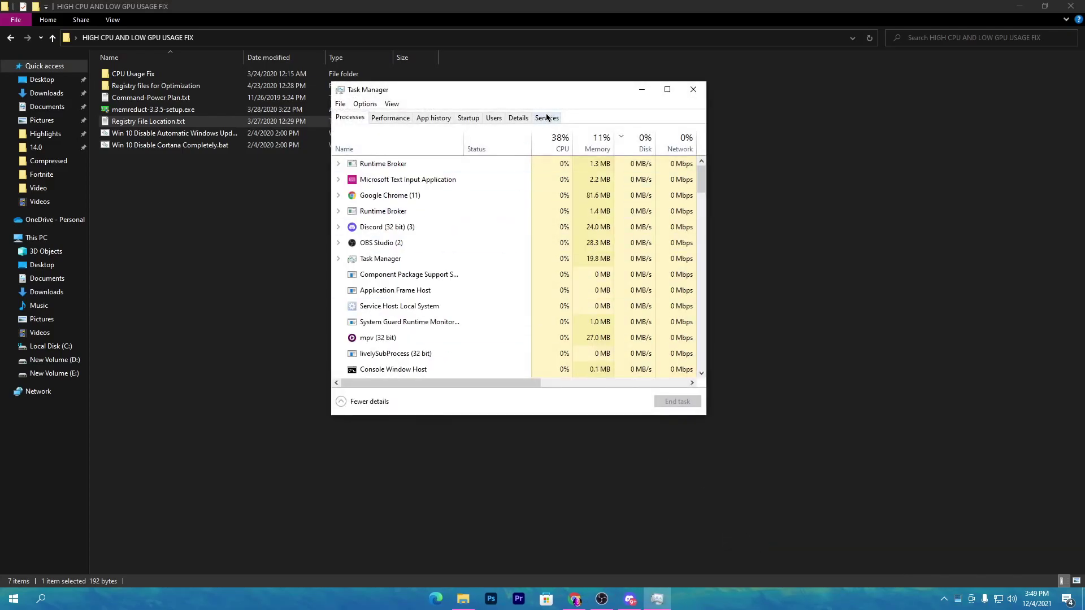
click(546, 118)
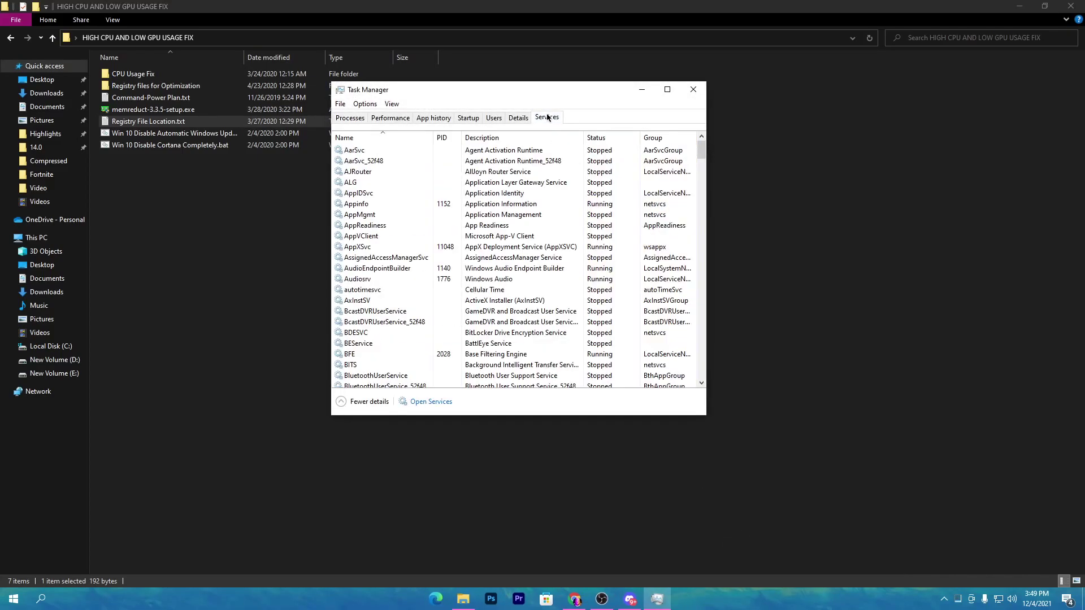
right_click(413, 295)
click(441, 343)
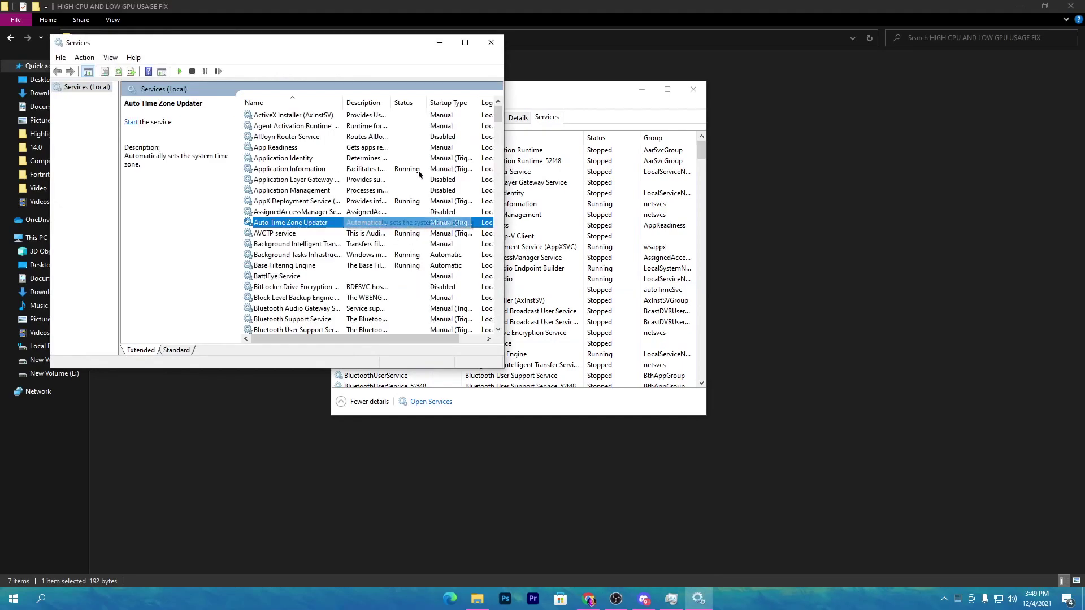
Stop the Time Broker service in its Properties, then close Services and Task Manager.
key(t)
key(Down)
key(Down)
key(Down)
key(Down)
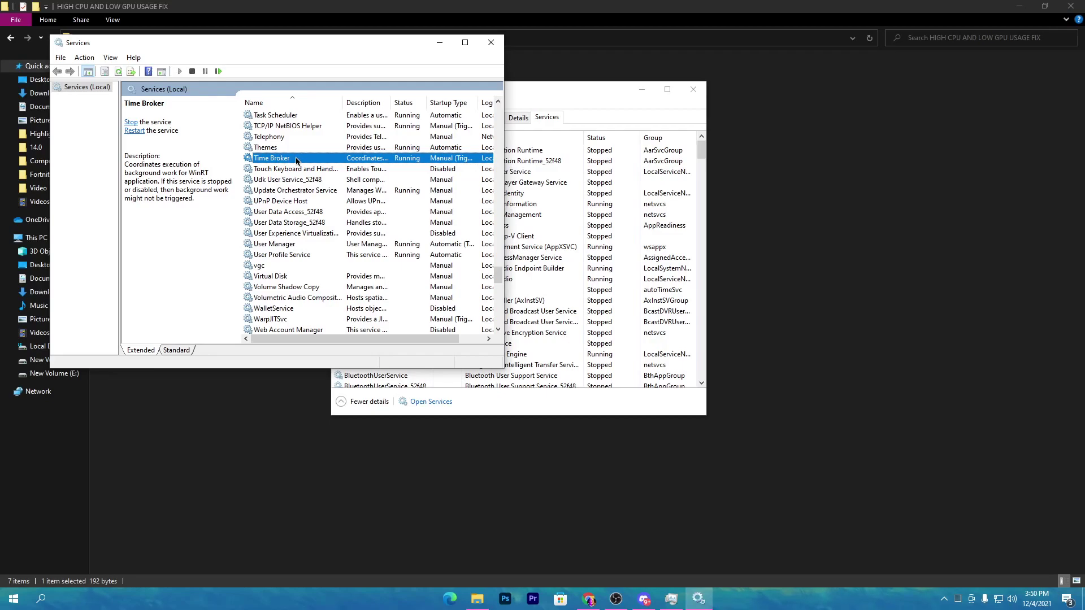
right_click(295, 160)
click(361, 261)
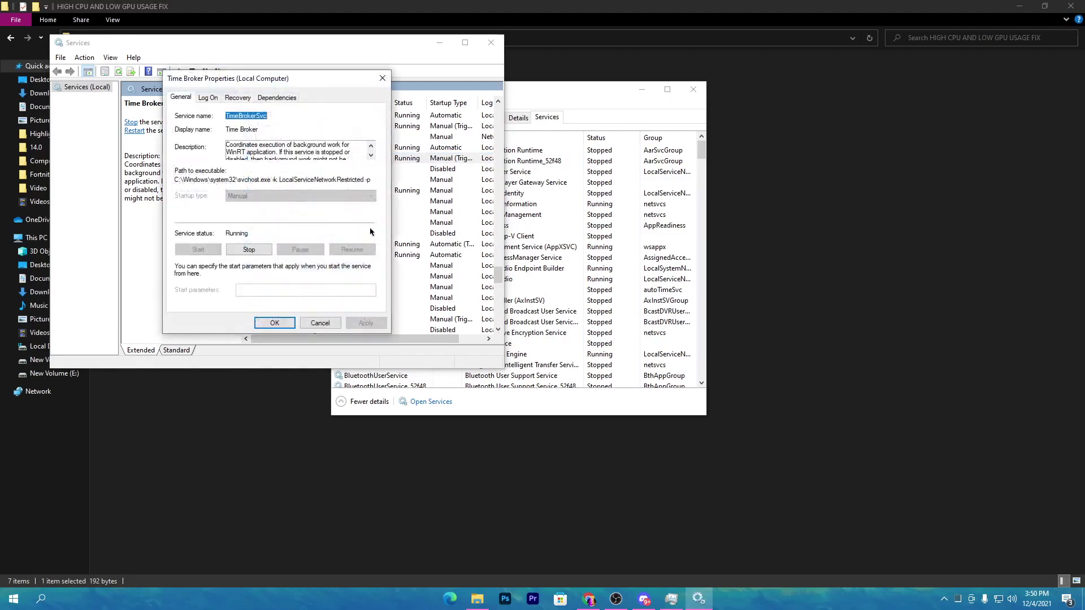
click(257, 250)
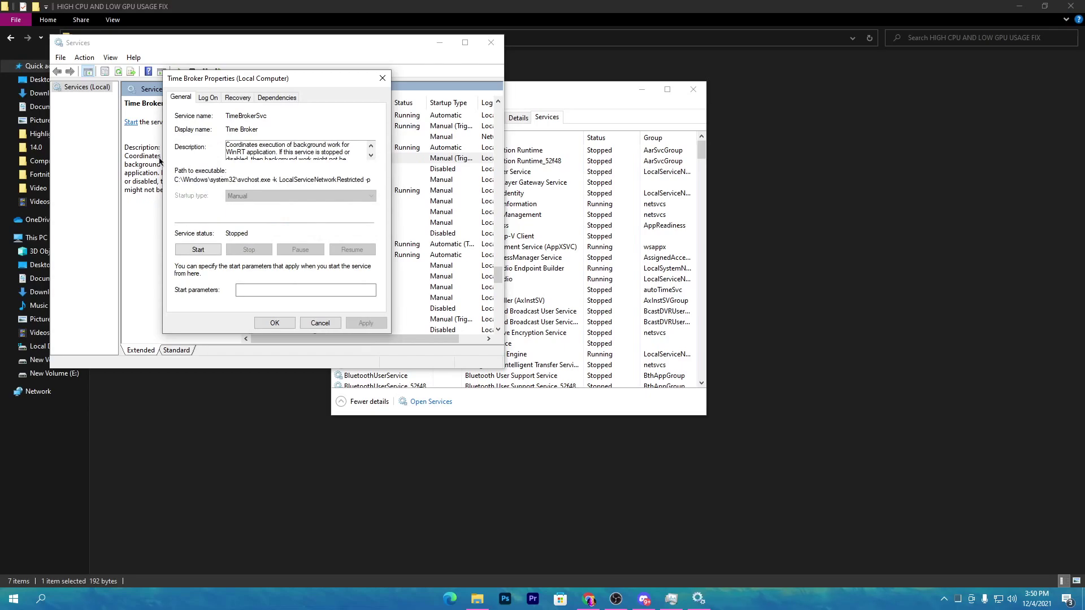
click(274, 322)
click(490, 43)
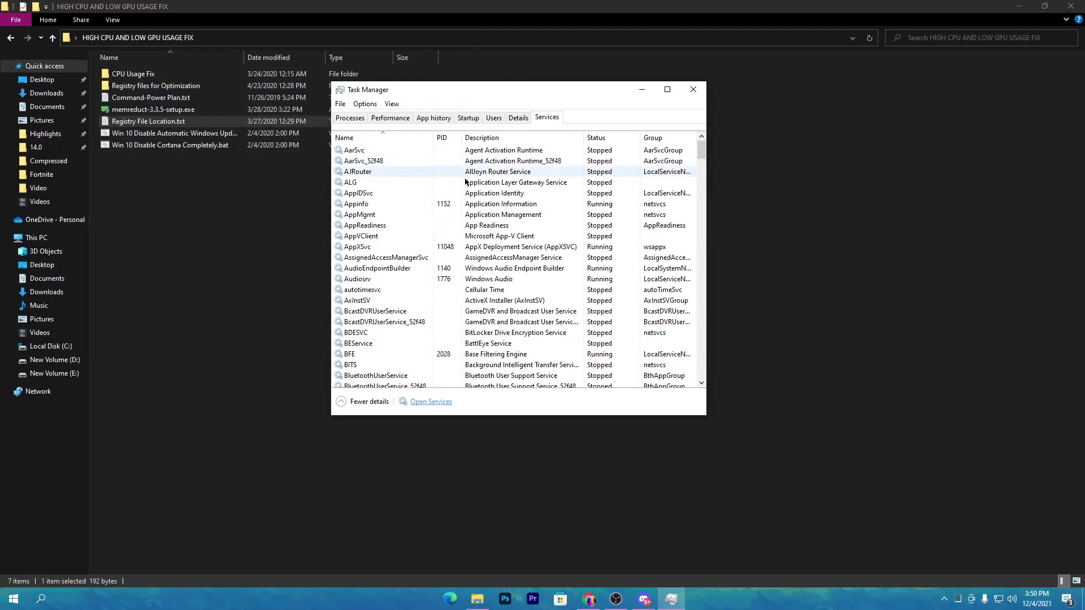
key(alt+F4)
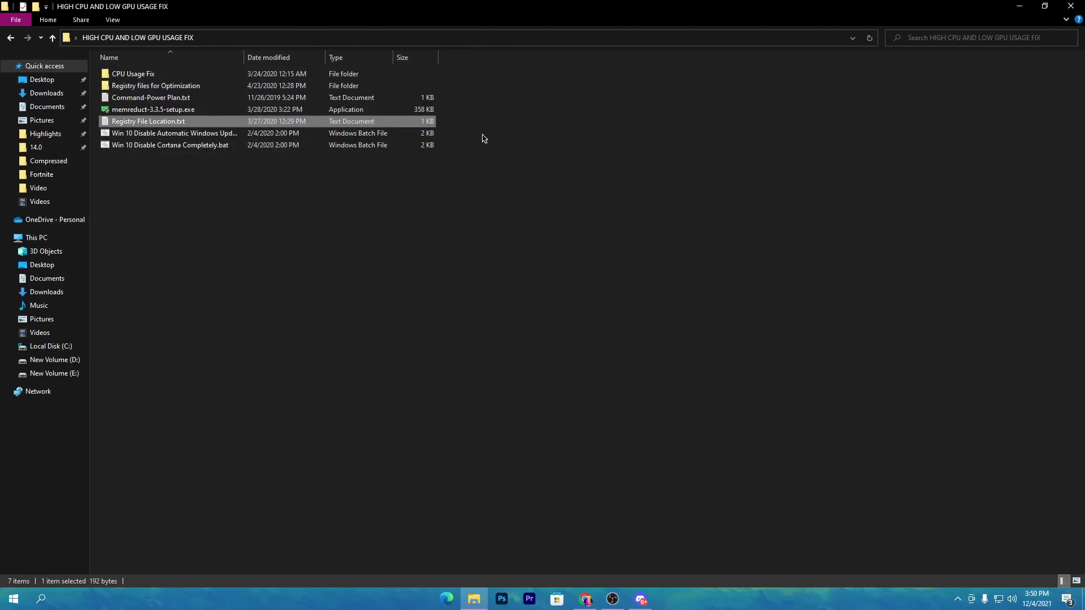
Run the Windows Update disable and Win 10 Disable Cortana Completely .bat files as admin, then close Explorer.
double_click(128, 136)
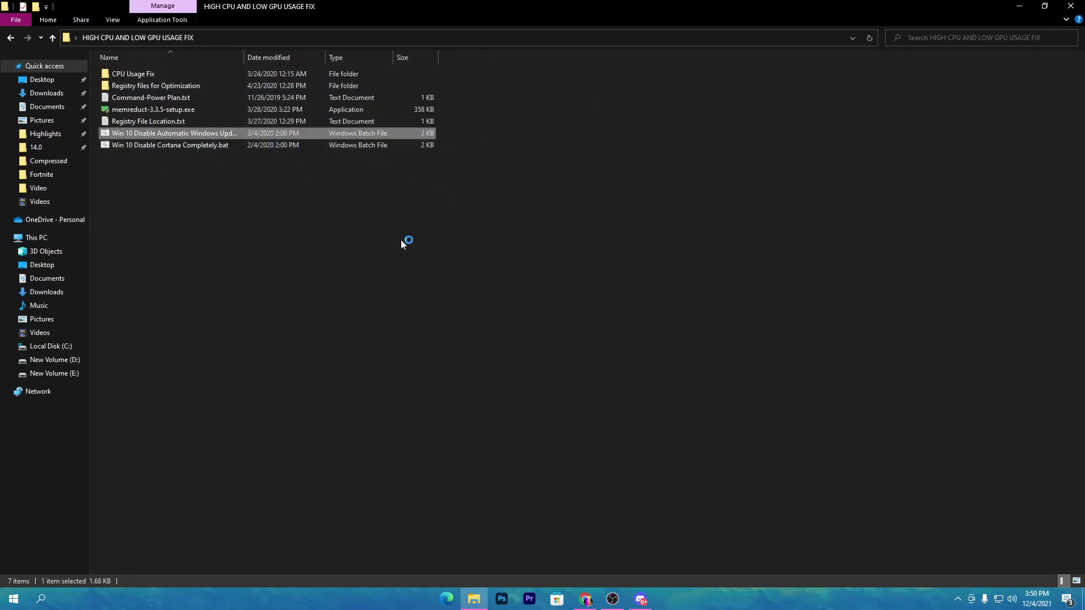
click(480, 370)
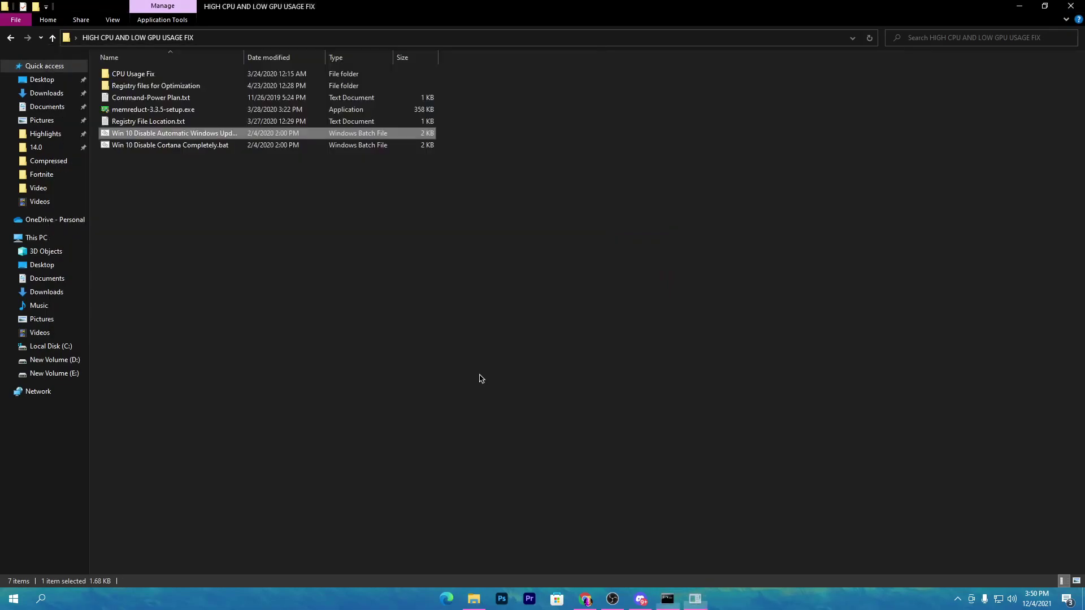
double_click(122, 150)
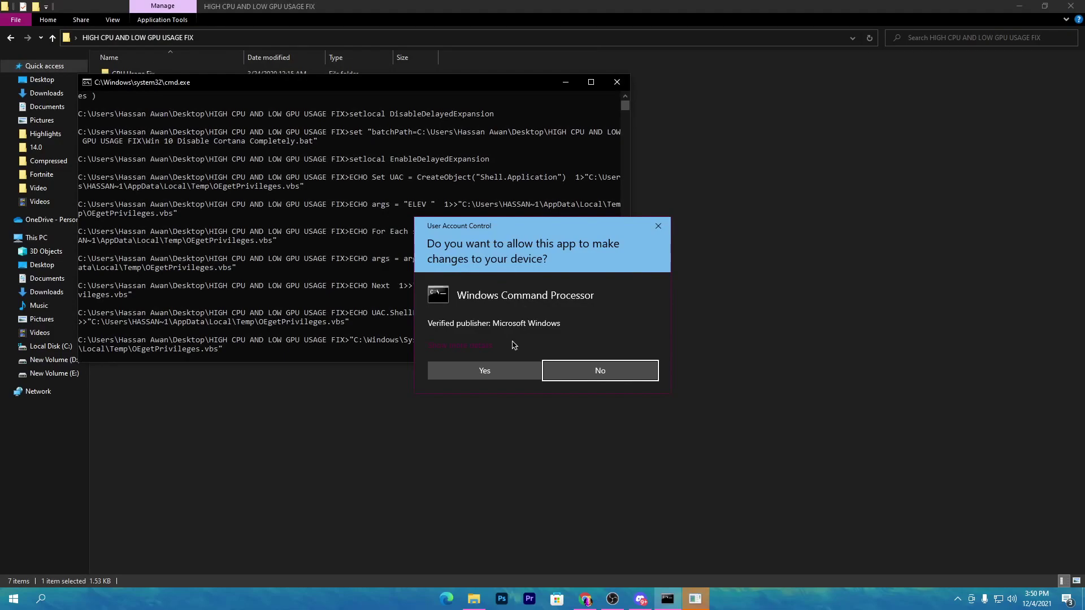
click(484, 371)
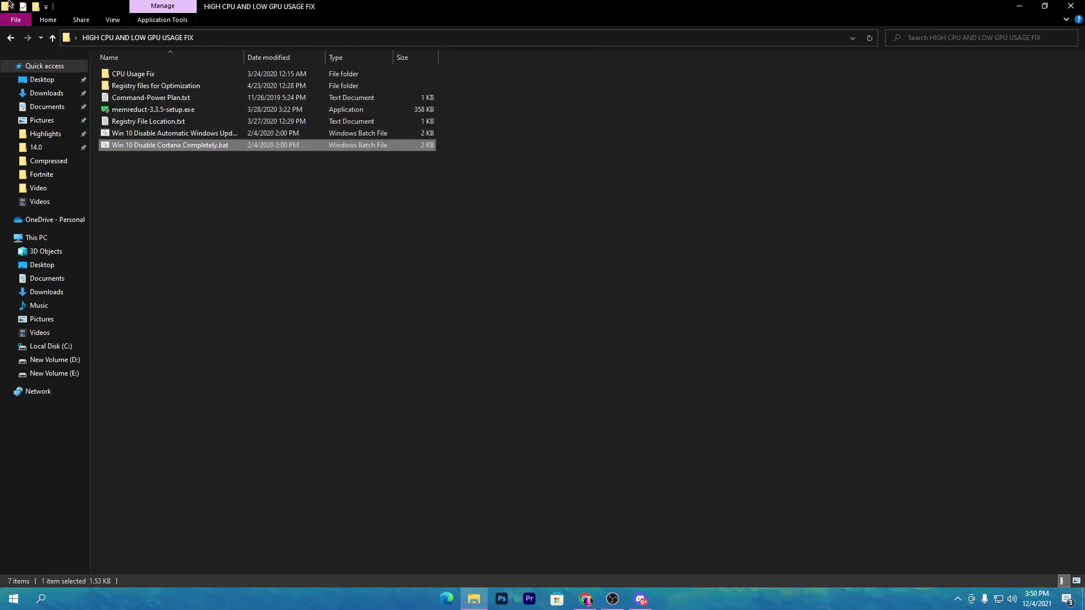
click(1071, 6)
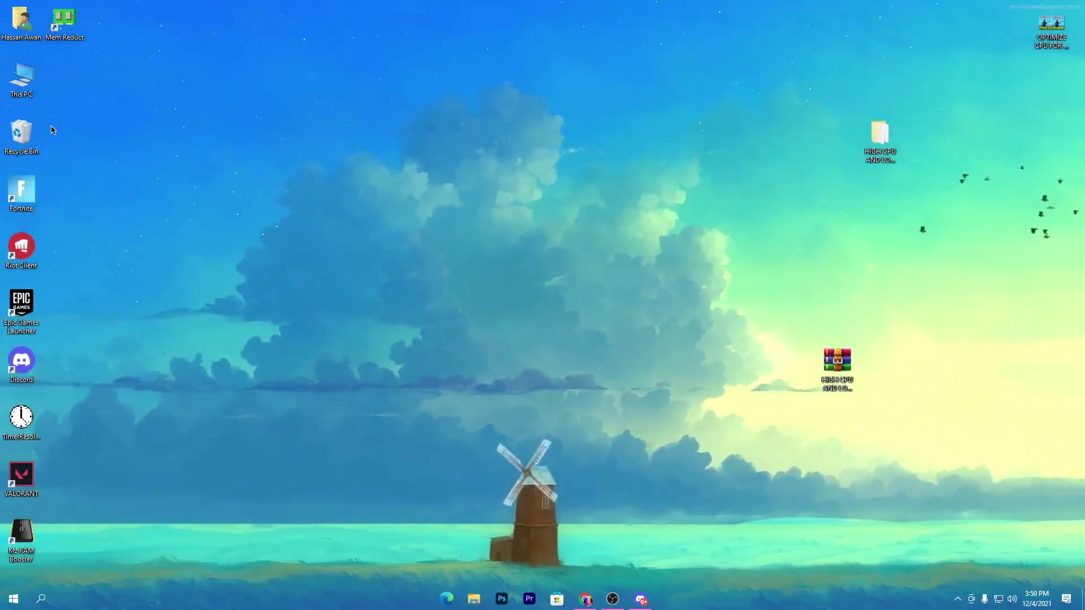